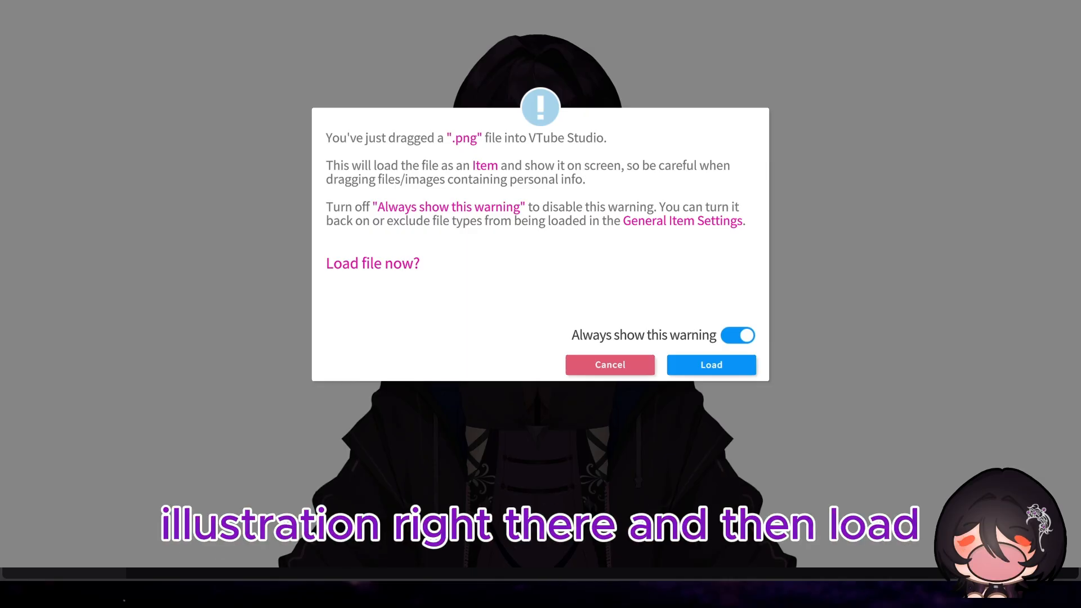
# Load the cheese PNG file as an item and pin it to the model's head
pyautogui.click(711, 365)
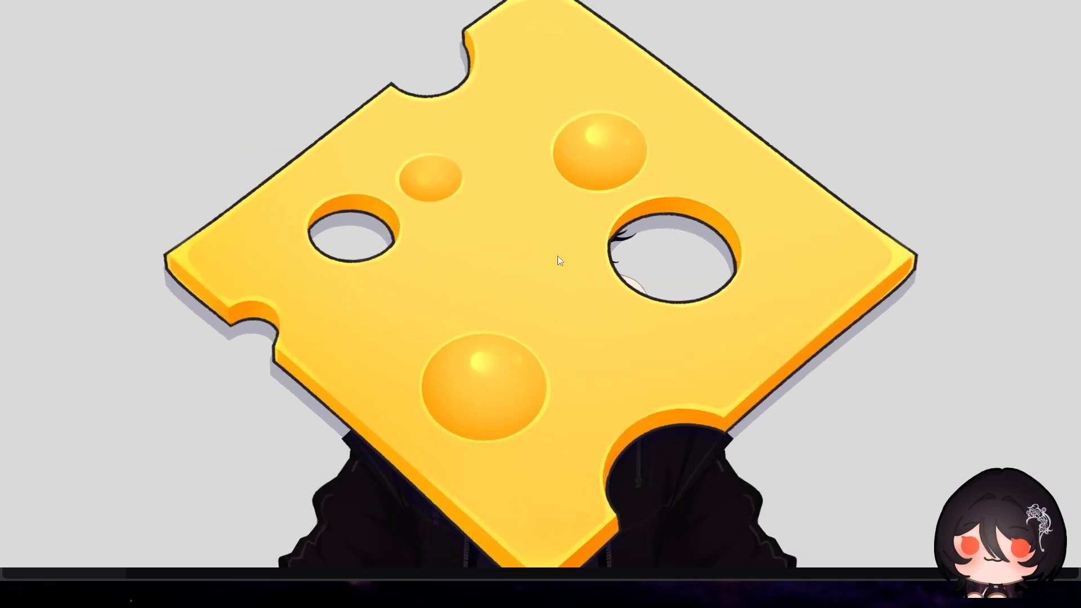
pyautogui.moveTo(557, 256); pyautogui.dragTo(536, 275)
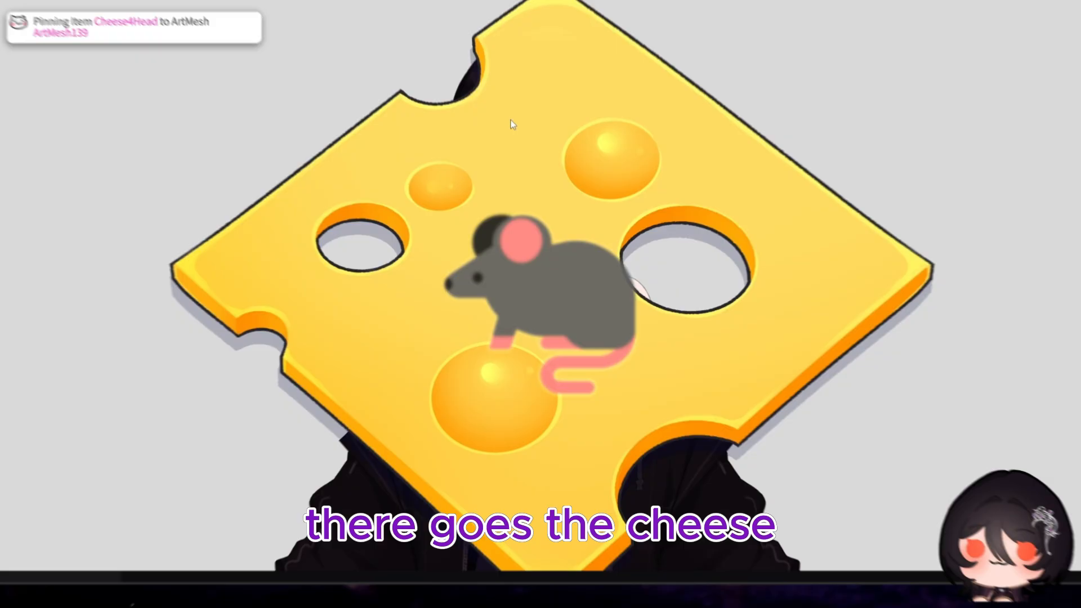
pyautogui.moveTo(509, 120); pyautogui.dragTo(511, 145)
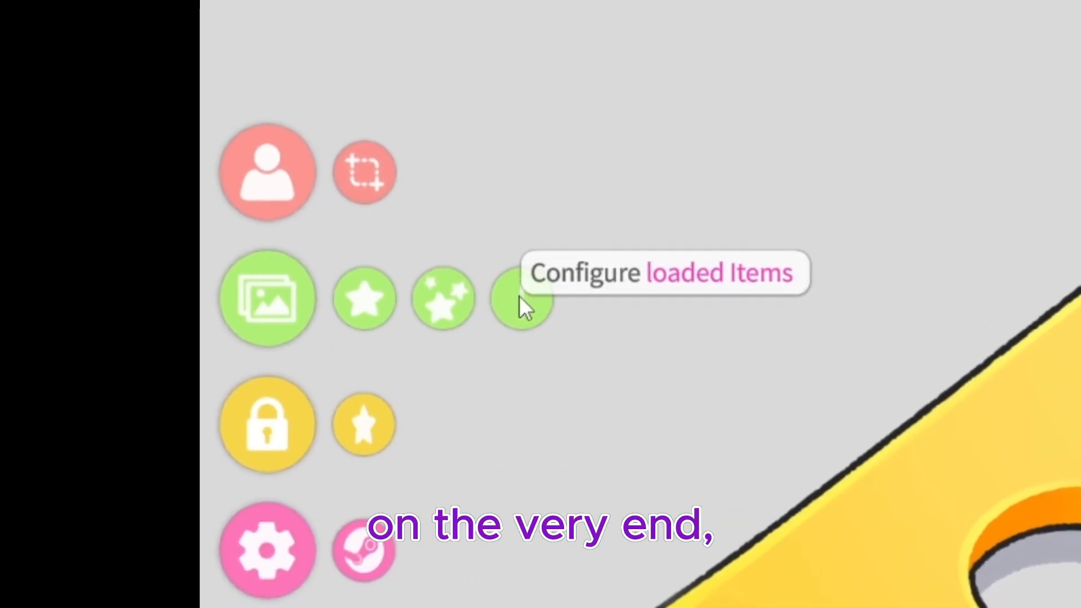
# Open the configuration of the loaded Cheese4Head item and unlock it
pyautogui.click(525, 299)
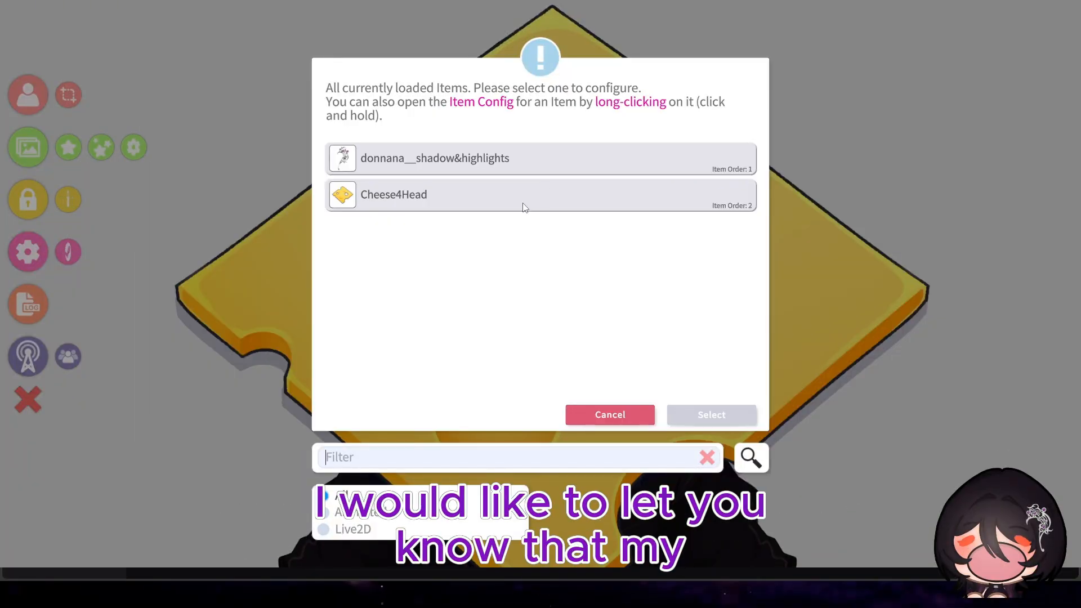
pyautogui.click(524, 159)
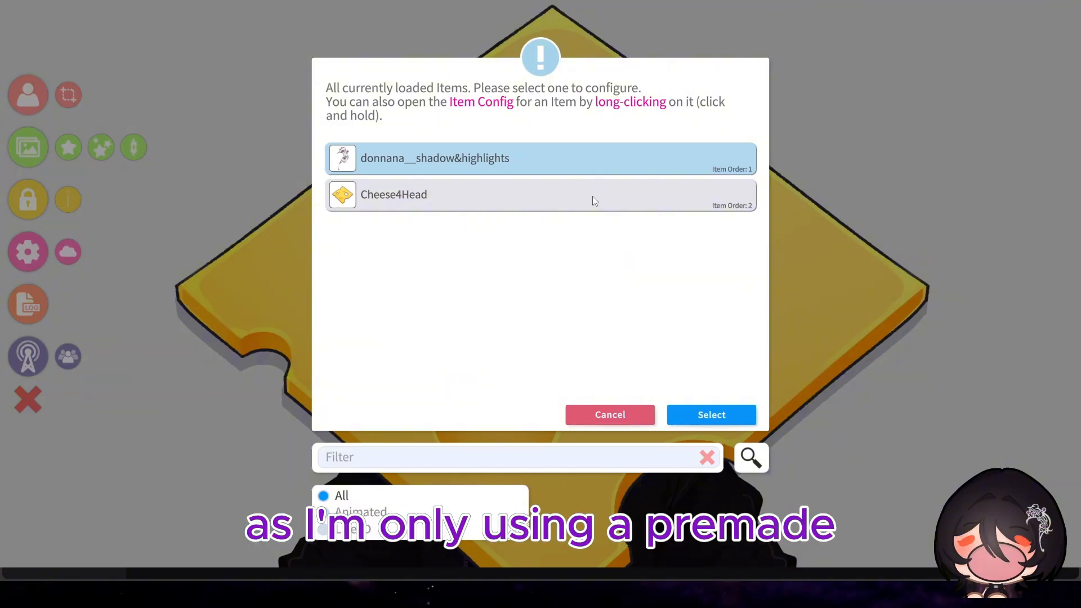
pyautogui.click(615, 196)
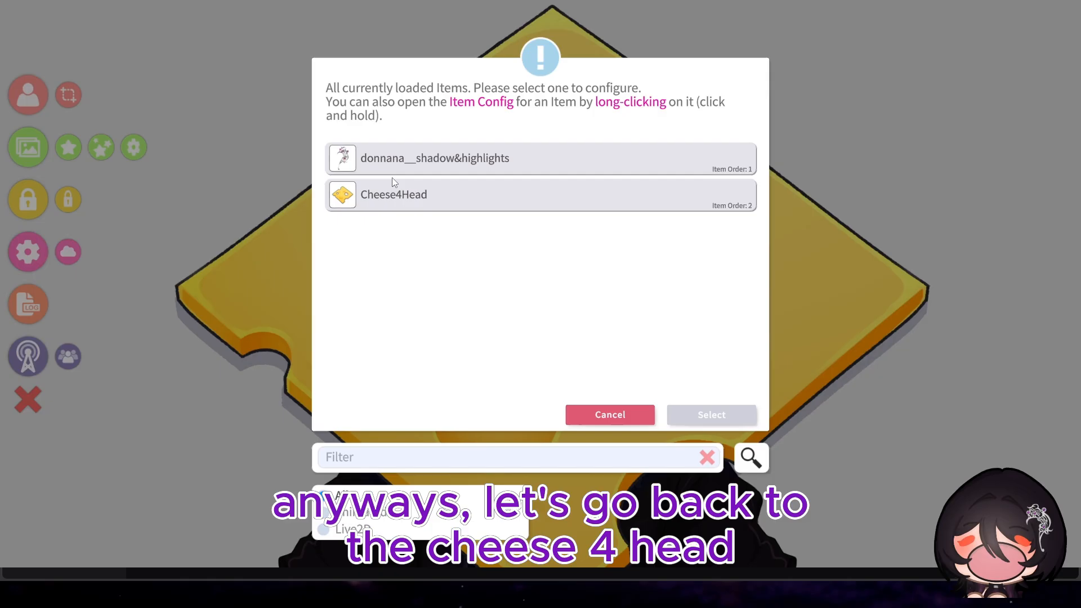
pyautogui.click(483, 190)
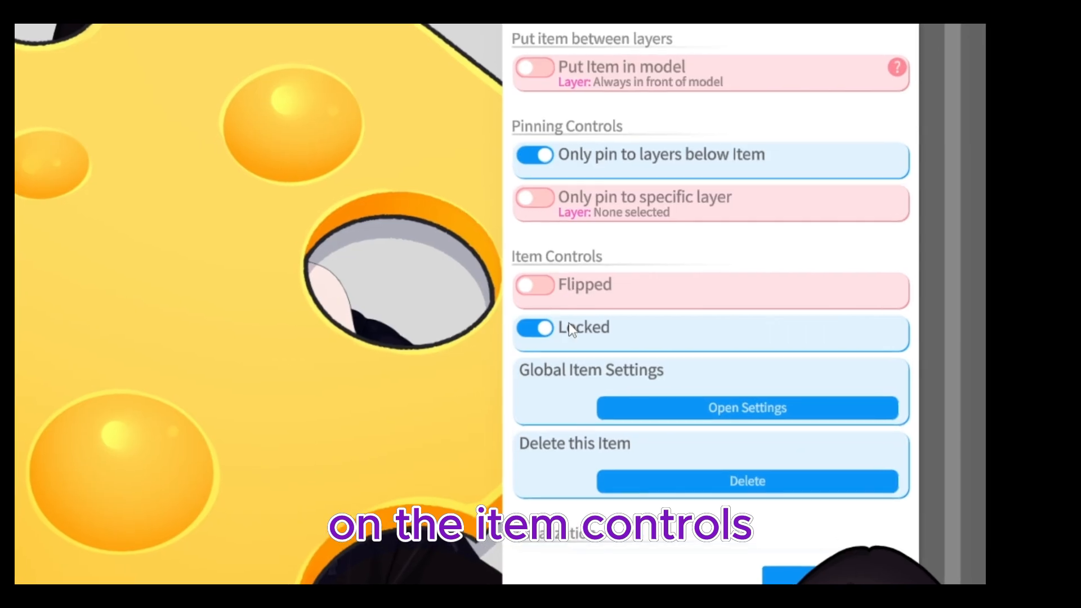
pyautogui.click(775, 320)
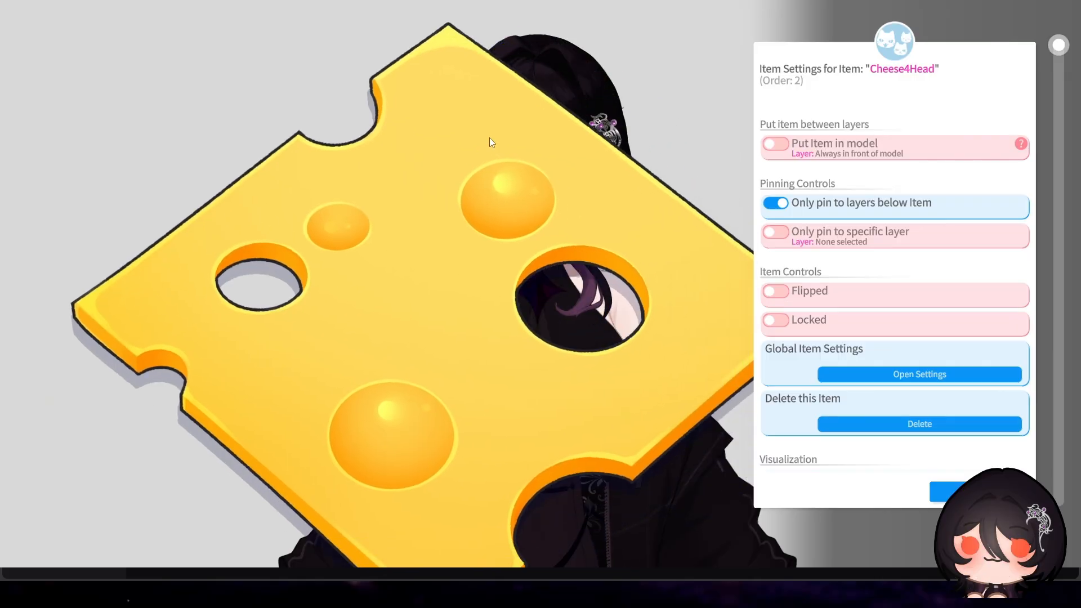
# Shrink the cheese item to a small piece and pin it to the hair on top of the model's head
pyautogui.moveTo(489, 137); pyautogui.dragTo(542, 212)
pyautogui.scroll(3, 540, 159)
pyautogui.scroll(-10, 539, 159)
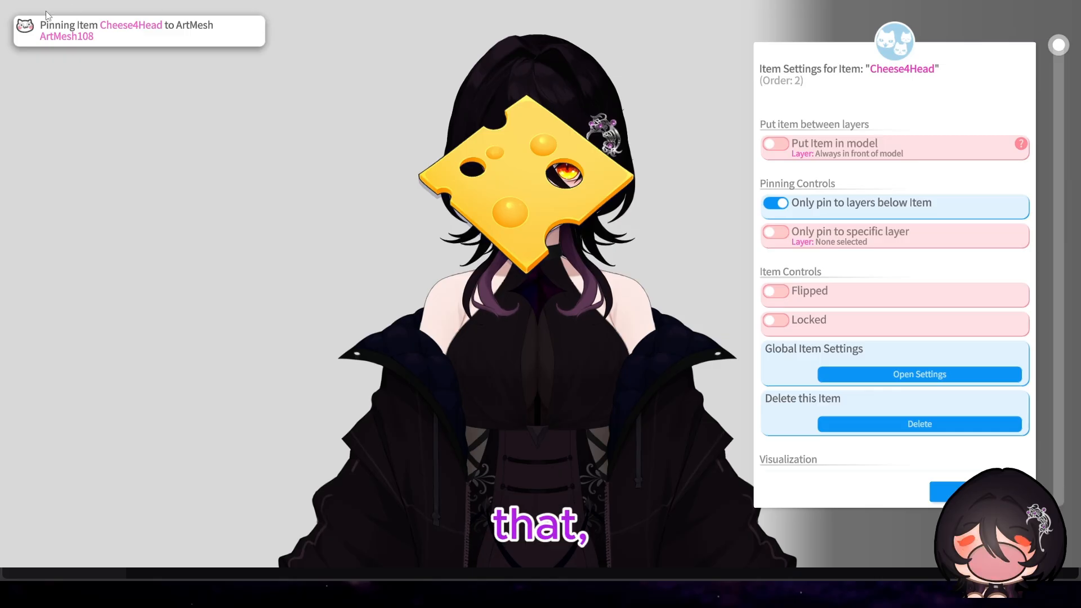
pyautogui.scroll(-3, 878, 296)
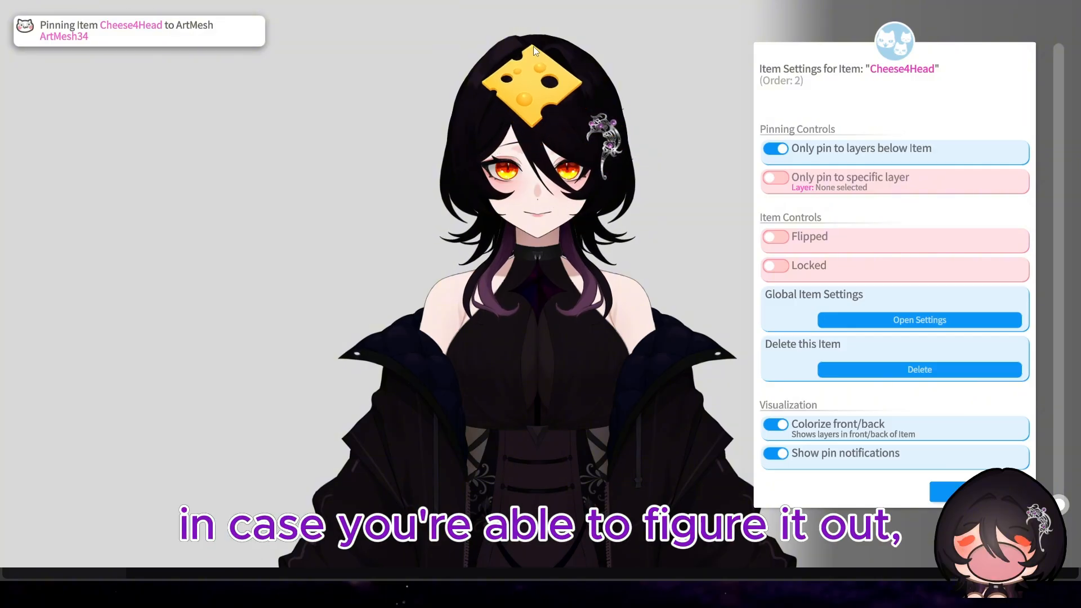
pyautogui.moveTo(532, 46); pyautogui.dragTo(538, 59)
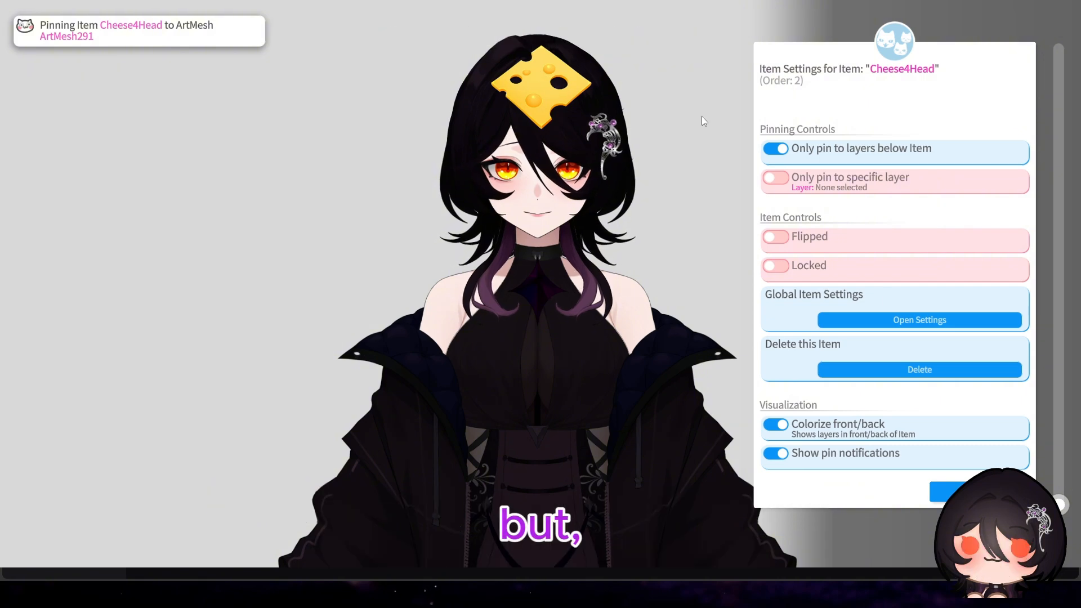
# Switch the item's pin notifications off and on again in the visualization settings
pyautogui.scroll(2, 801, 279)
pyautogui.scroll(-3, 844, 310)
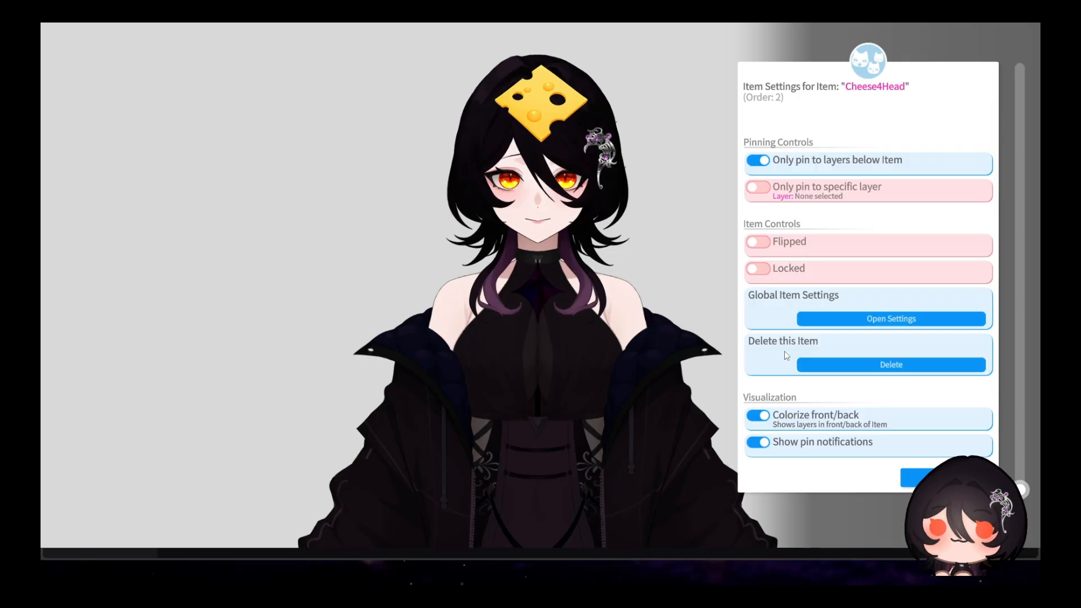
pyautogui.scroll(2, 845, 242)
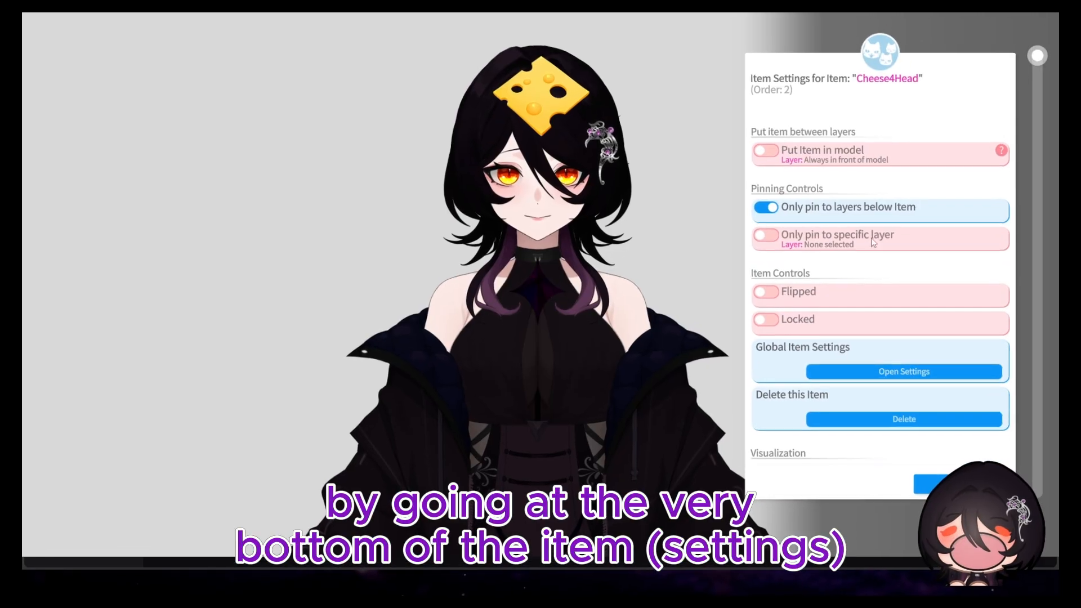
pyautogui.scroll(-3, 849, 360)
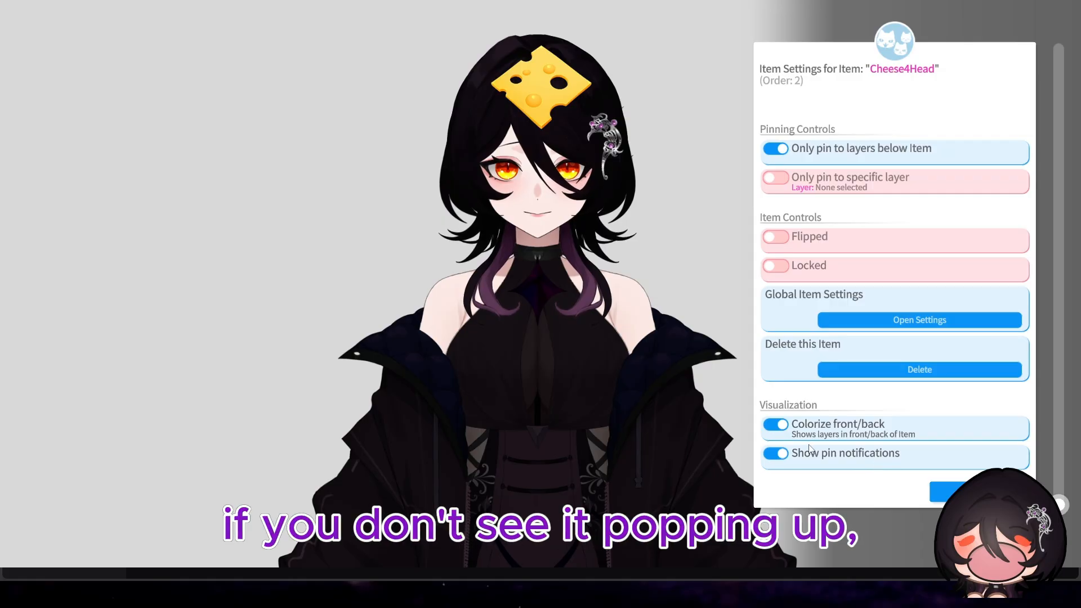
pyautogui.click(782, 454)
pyautogui.click(783, 454)
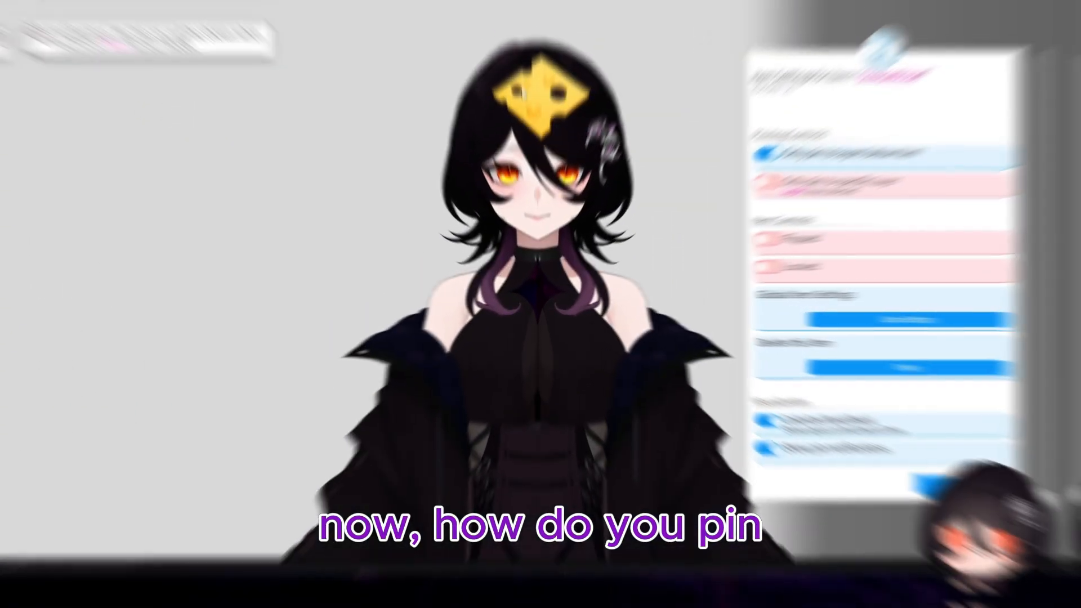
# Reposition and pin the cheese on top of the model's head, lock the item and close its settings
pyautogui.moveTo(555, 84); pyautogui.dragTo(536, 66)
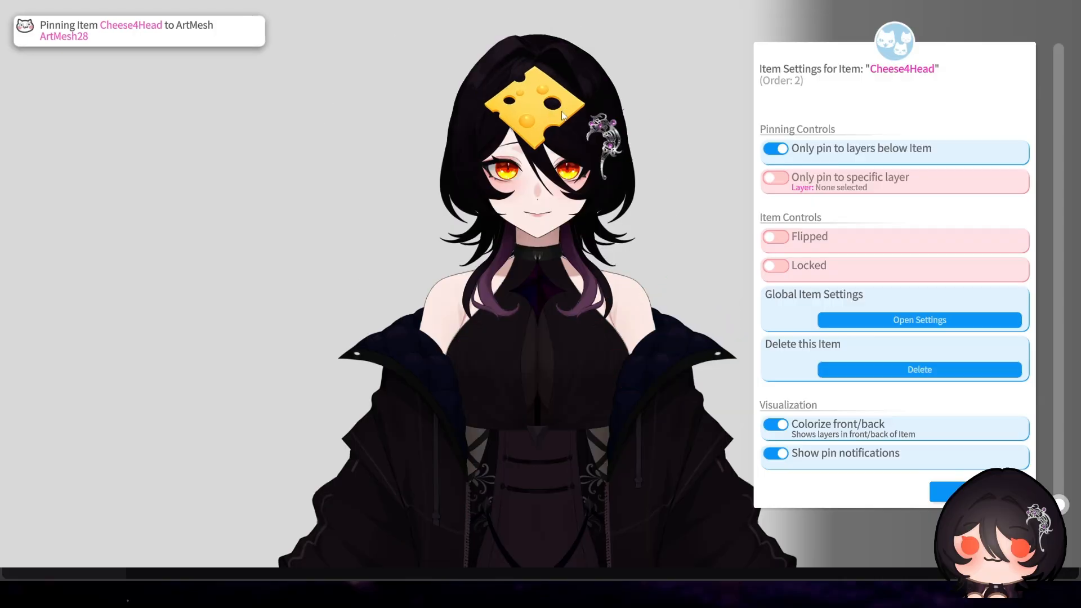
pyautogui.moveTo(563, 115); pyautogui.dragTo(535, 76)
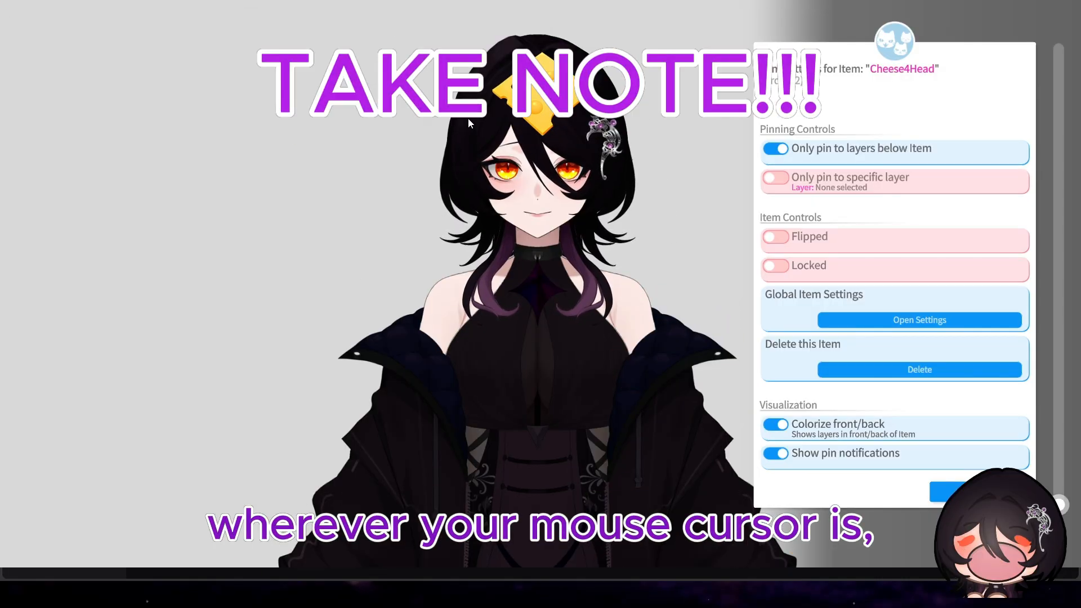
pyautogui.click(543, 63)
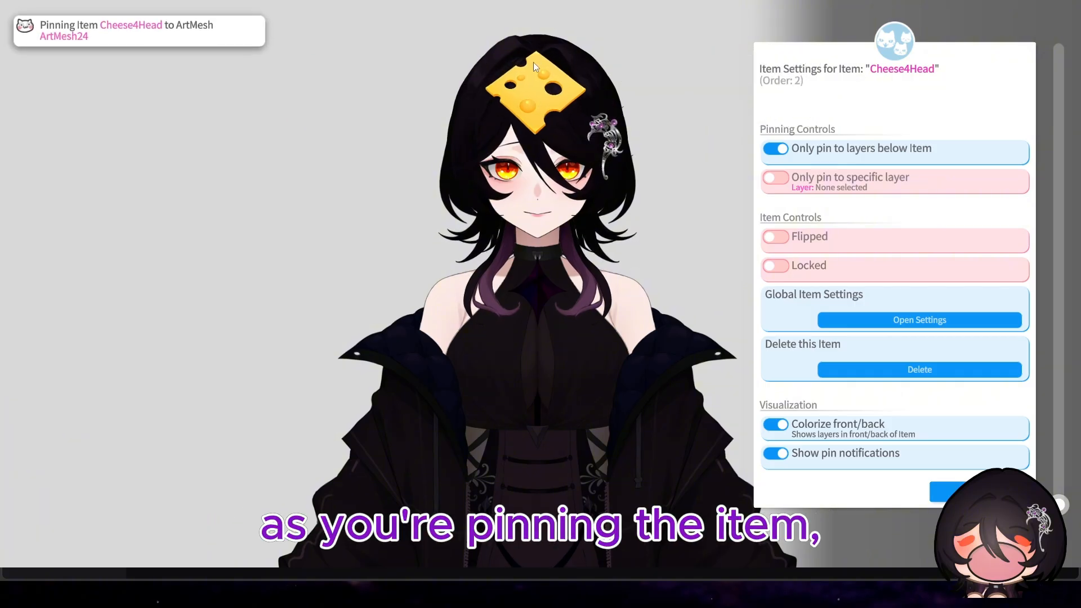
pyautogui.moveTo(532, 62)
pyautogui.mouseDown()
pyautogui.moveTo(513, 289)
pyautogui.moveTo(563, 236)
pyautogui.moveTo(542, 141)
pyautogui.moveTo(557, 70)
pyautogui.moveTo(536, 45)
pyautogui.mouseUp()
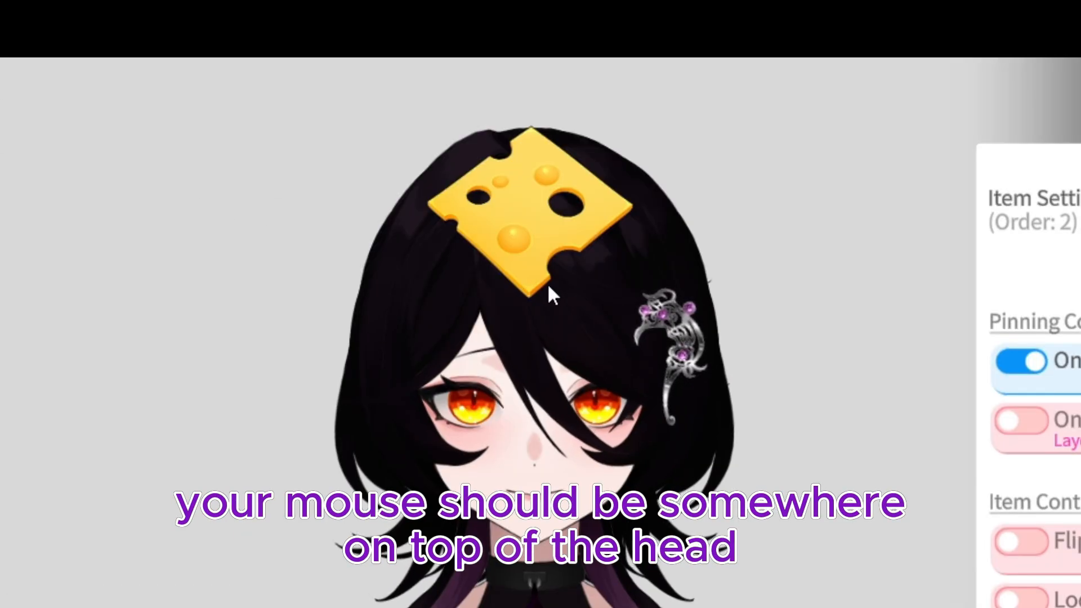
pyautogui.moveTo(549, 287); pyautogui.dragTo(531, 307)
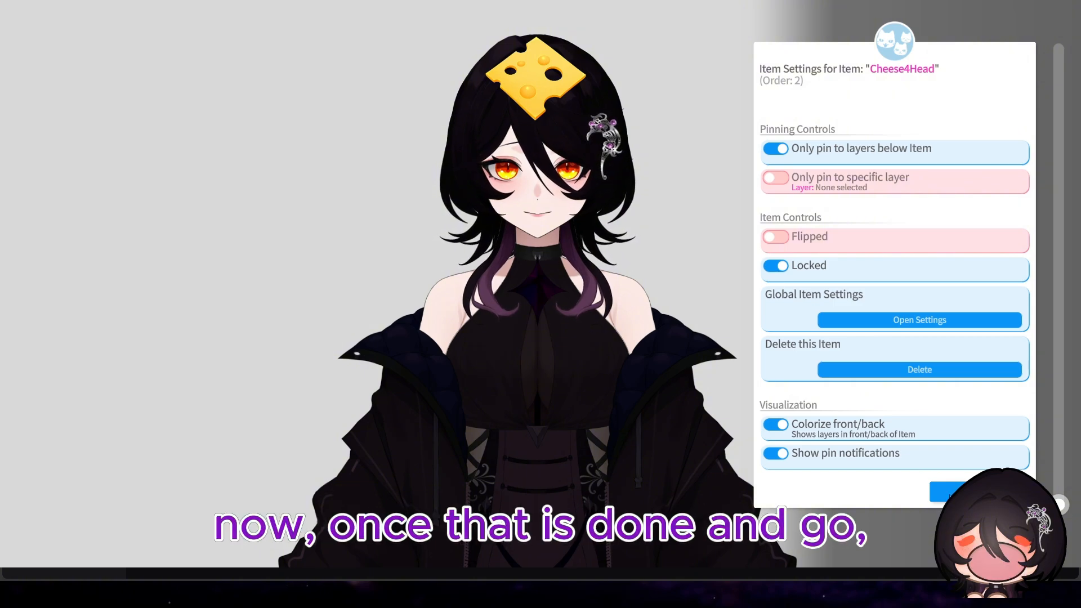
pyautogui.click(952, 491)
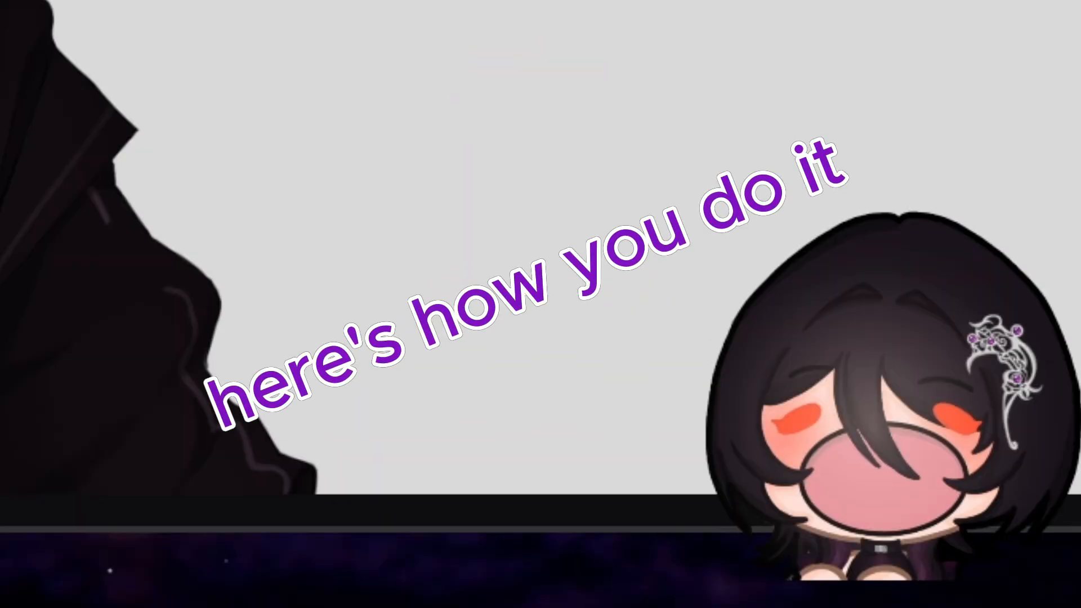
# Create and save a new item scene named "cheese" that includes Cheese4Head and excludes donnana__shadow&highlights
pyautogui.doubleClick(522, 322)
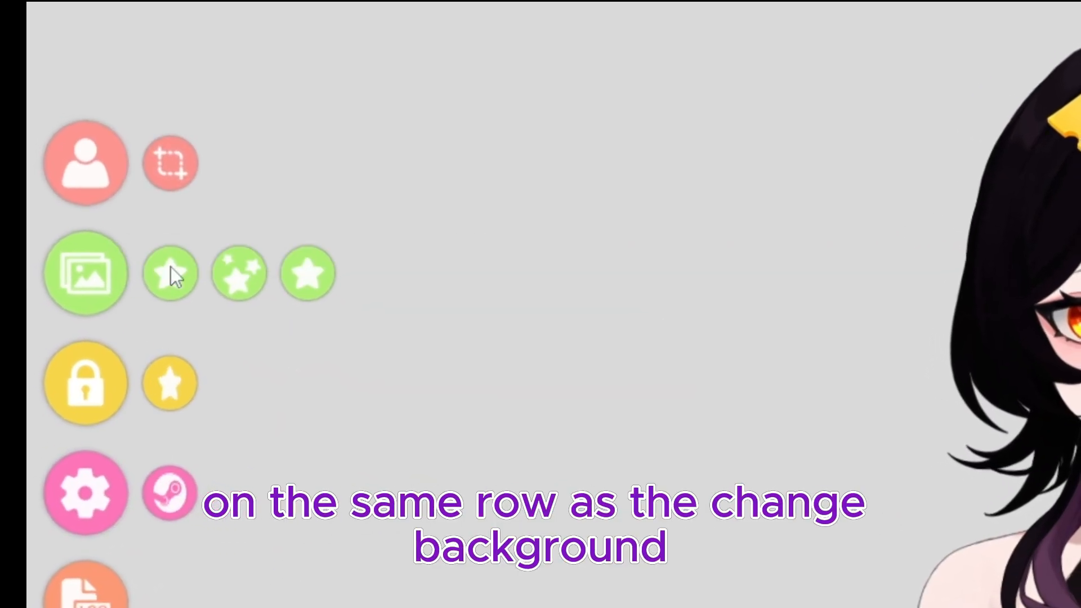
pyautogui.click(242, 268)
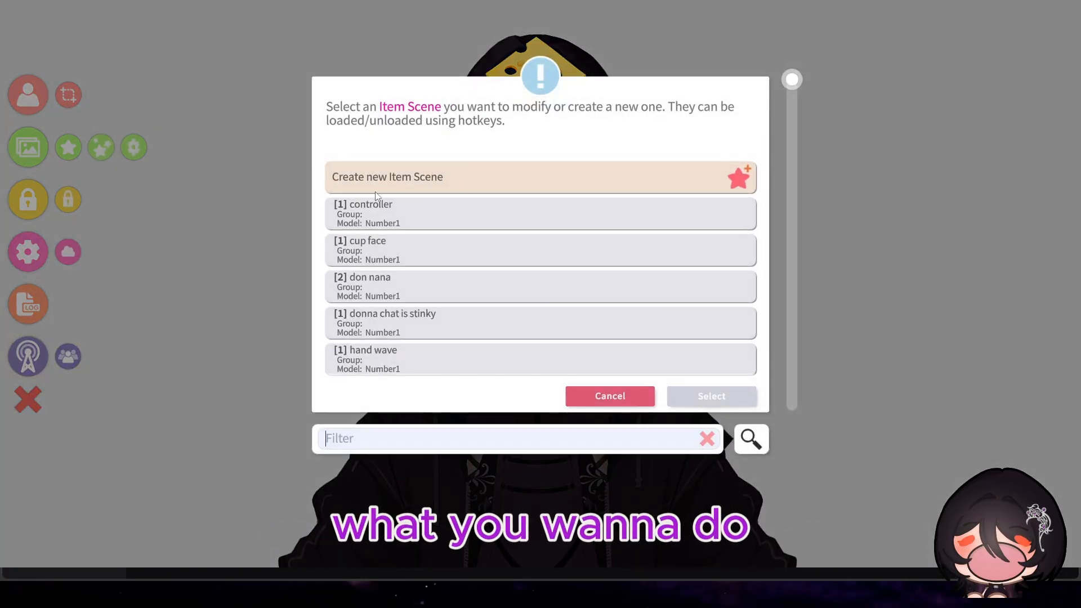
pyautogui.click(420, 188)
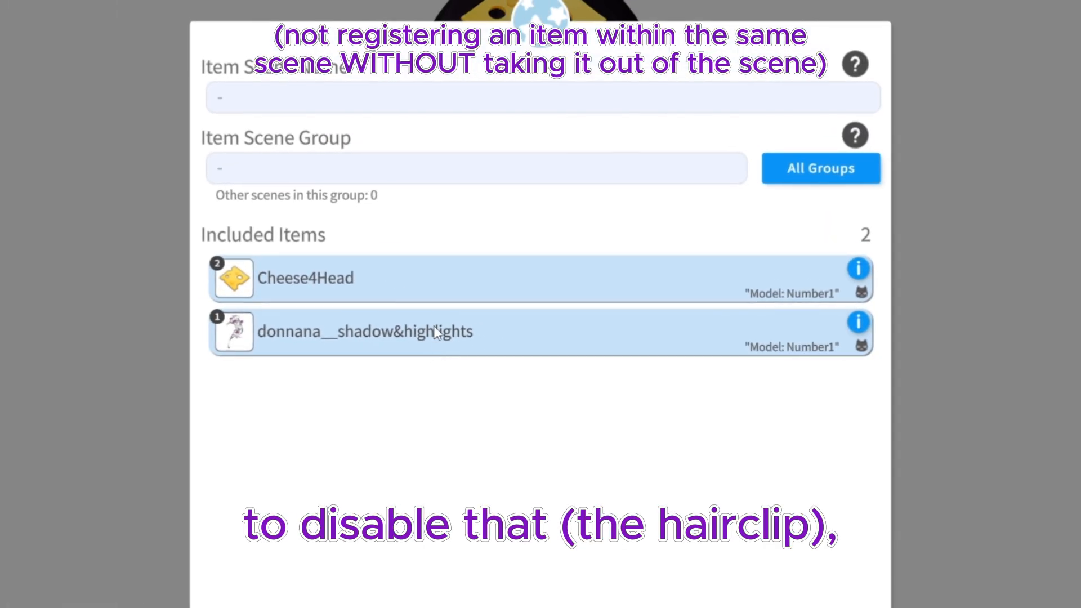
pyautogui.click(419, 331)
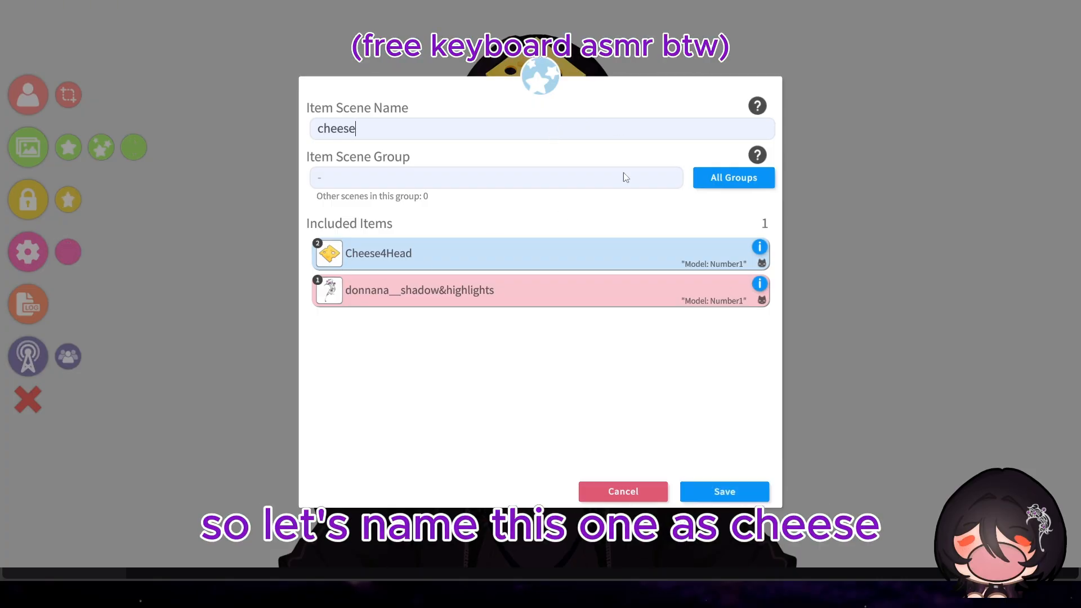
pyautogui.click(714, 488)
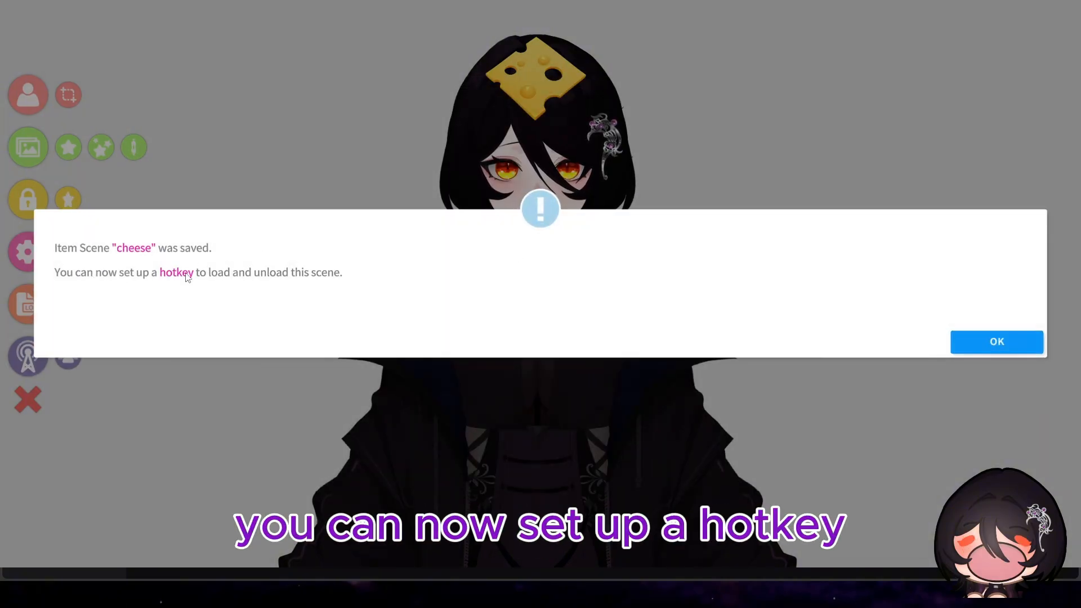
pyautogui.click(964, 337)
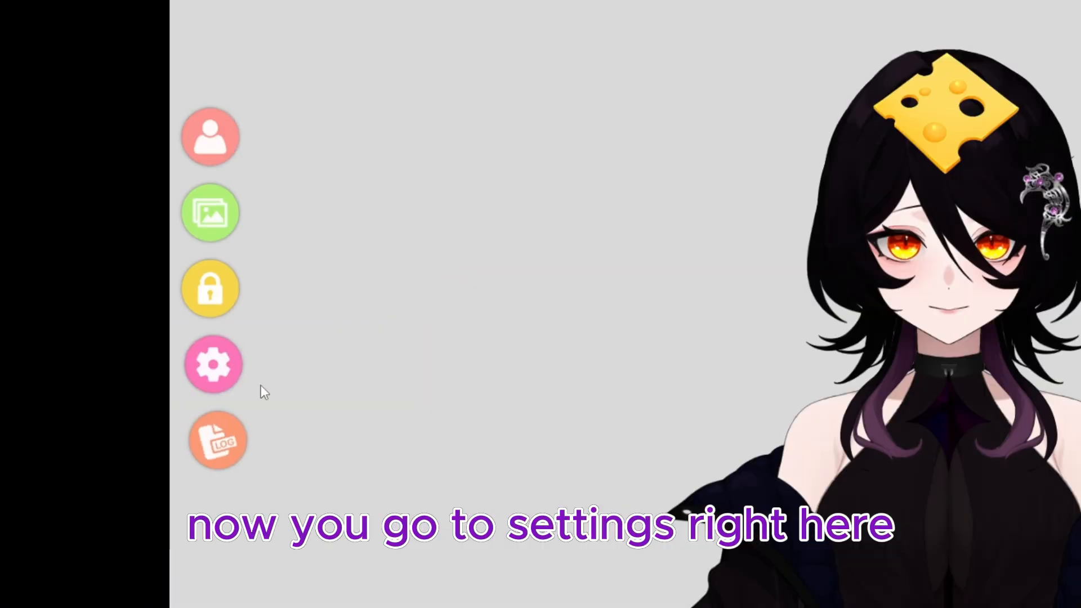
# Add a new hotkey named "cheese" at the end of the model's hotkey list
pyautogui.click(214, 365)
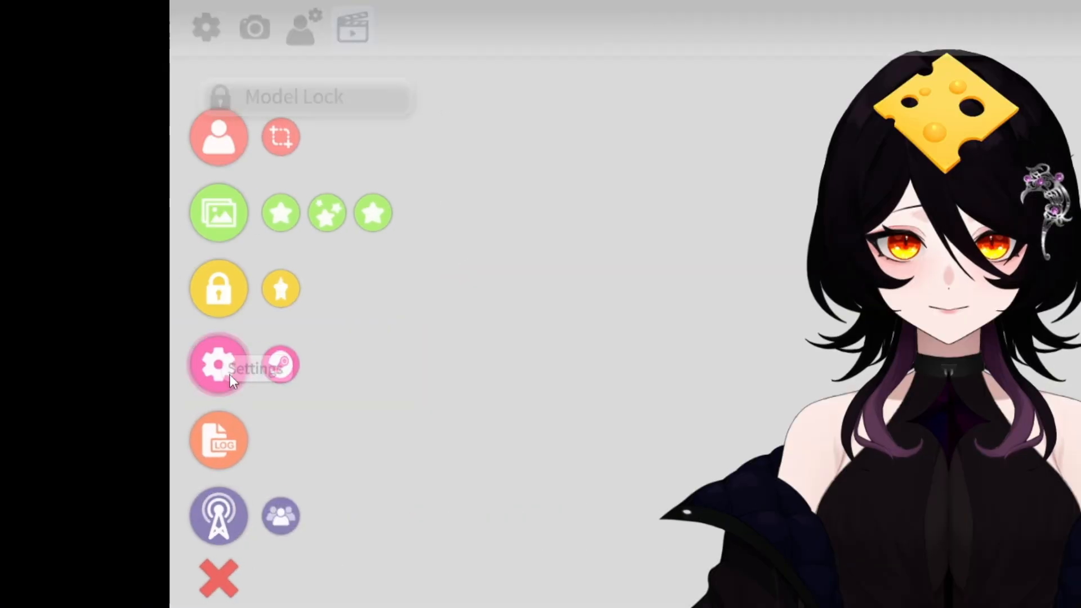
pyautogui.click(353, 24)
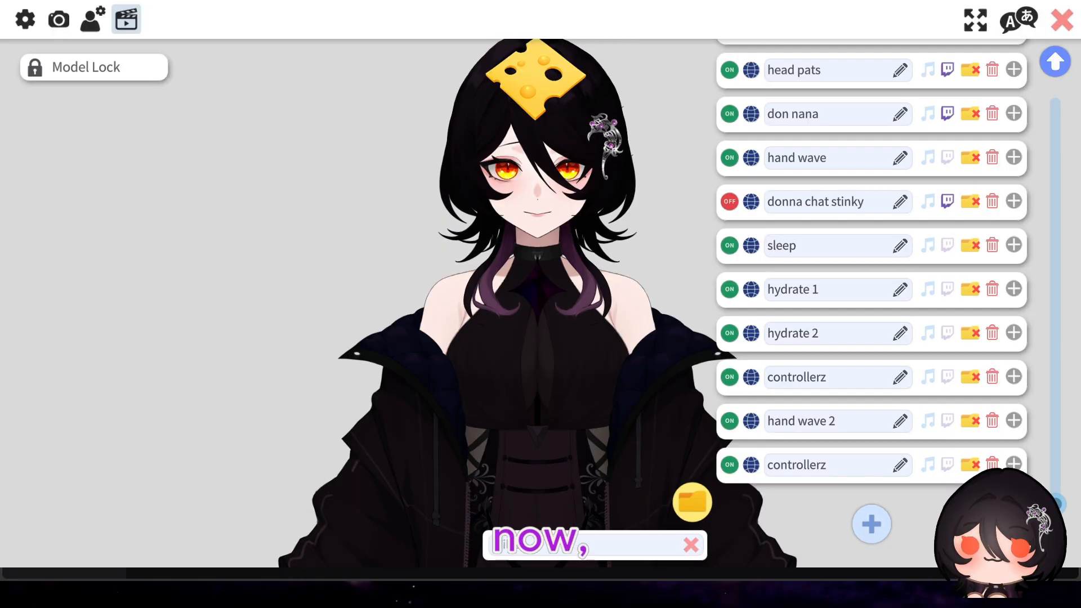
pyautogui.moveTo(1057, 504); pyautogui.dragTo(1073, 567)
pyautogui.click(1055, 61)
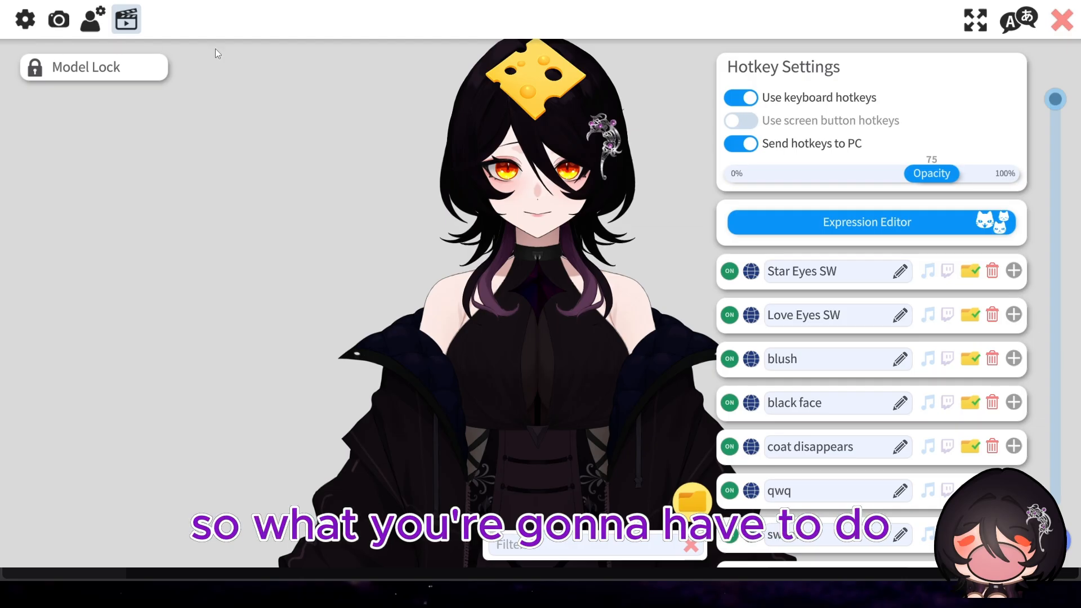
pyautogui.moveTo(1055, 99)
pyautogui.mouseDown()
pyautogui.moveTo(1055, 360)
pyautogui.moveTo(1055, 91)
pyautogui.mouseUp()
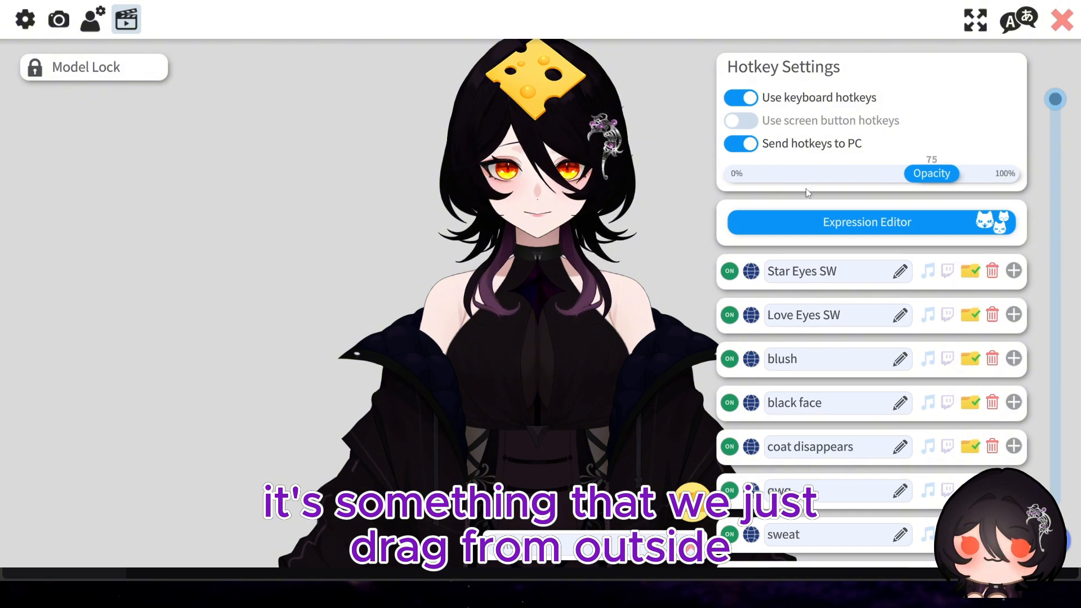
pyautogui.moveTo(1056, 99); pyautogui.dragTo(1057, 500)
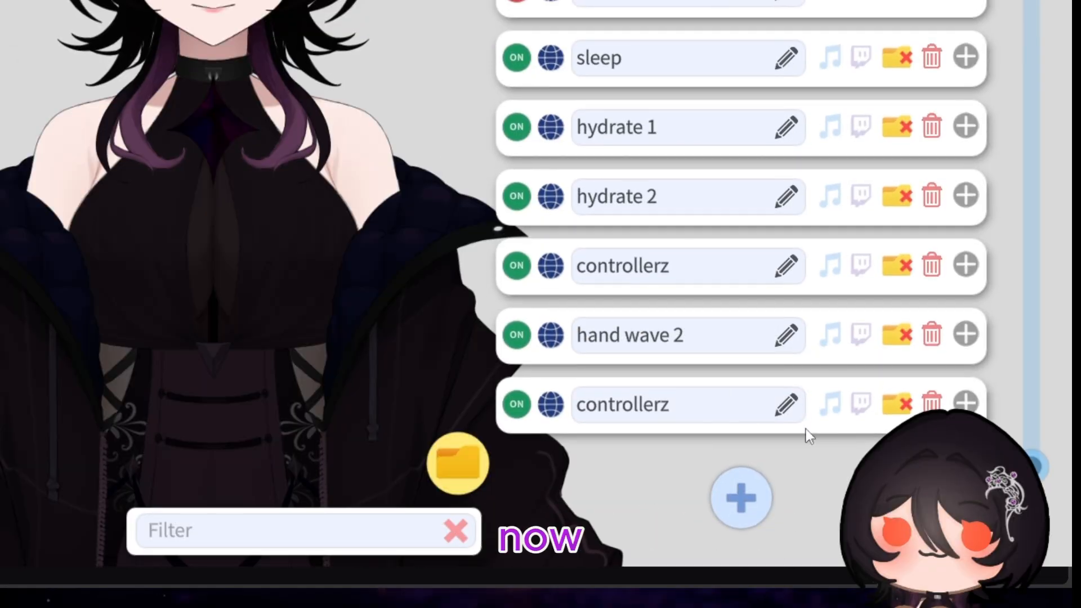
pyautogui.click(757, 486)
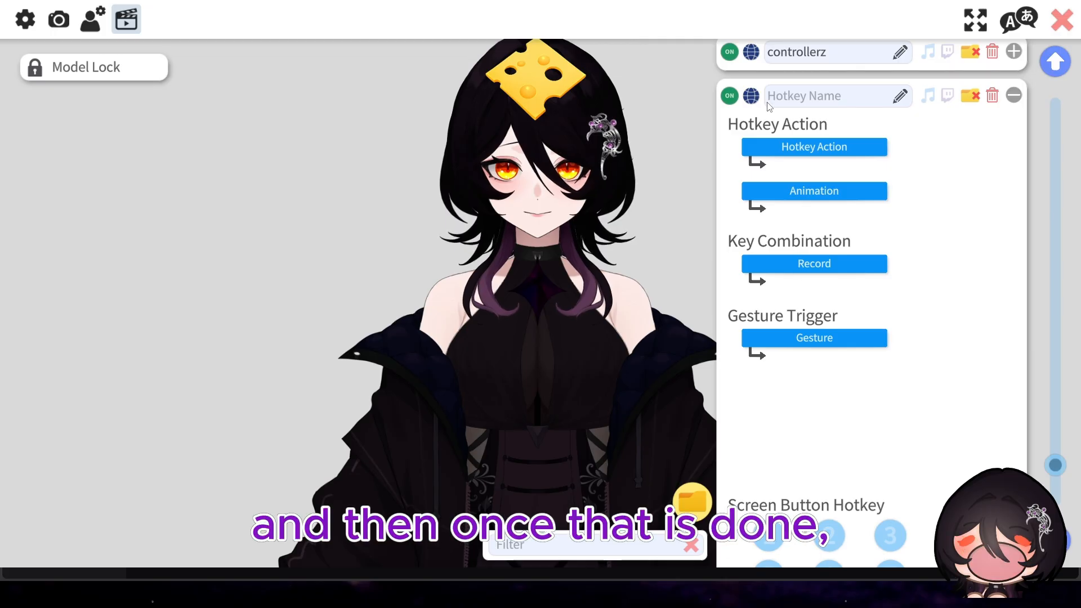
pyautogui.click(899, 101)
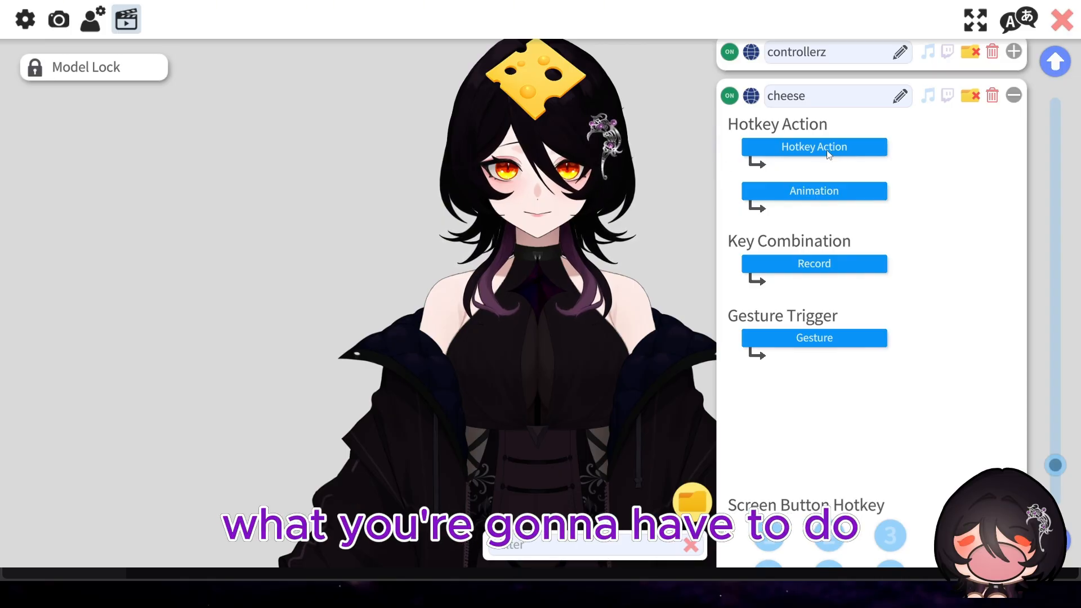
# Set the cheese hotkey's action to Toggle Item Scene and assign the cheese item scene to it
pyautogui.click(800, 145)
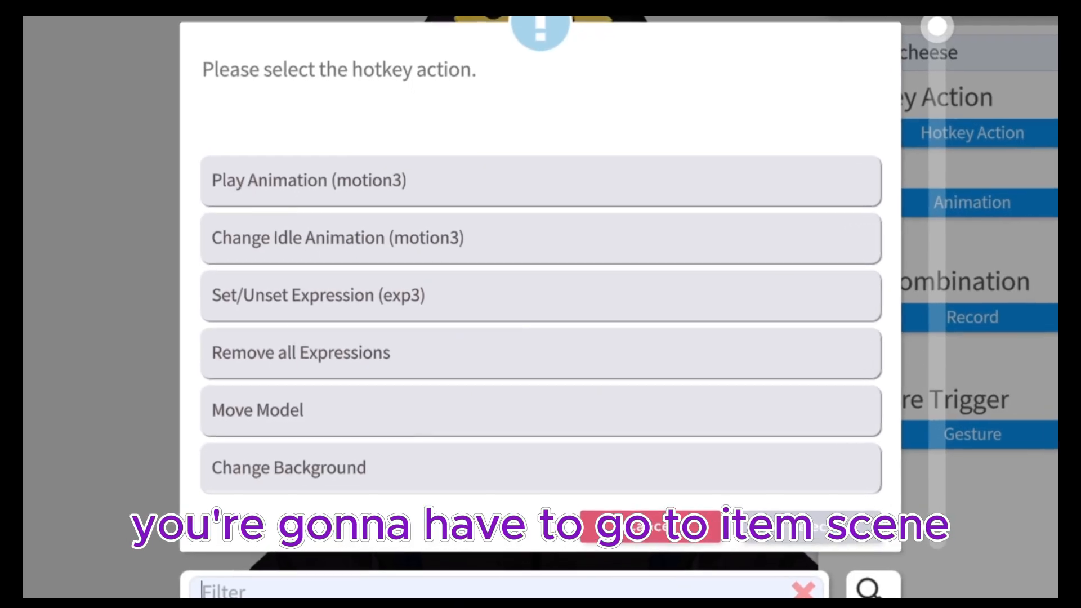
pyautogui.moveTo(959, 23); pyautogui.dragTo(954, 397)
pyautogui.click(336, 255)
pyautogui.click(821, 532)
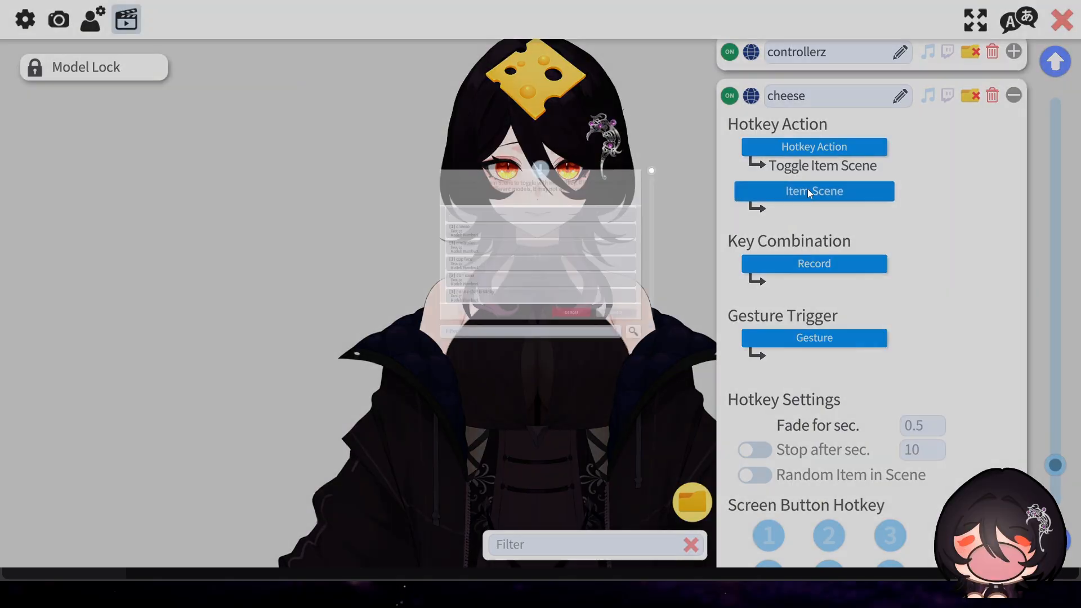
pyautogui.click(980, 189)
pyautogui.click(485, 204)
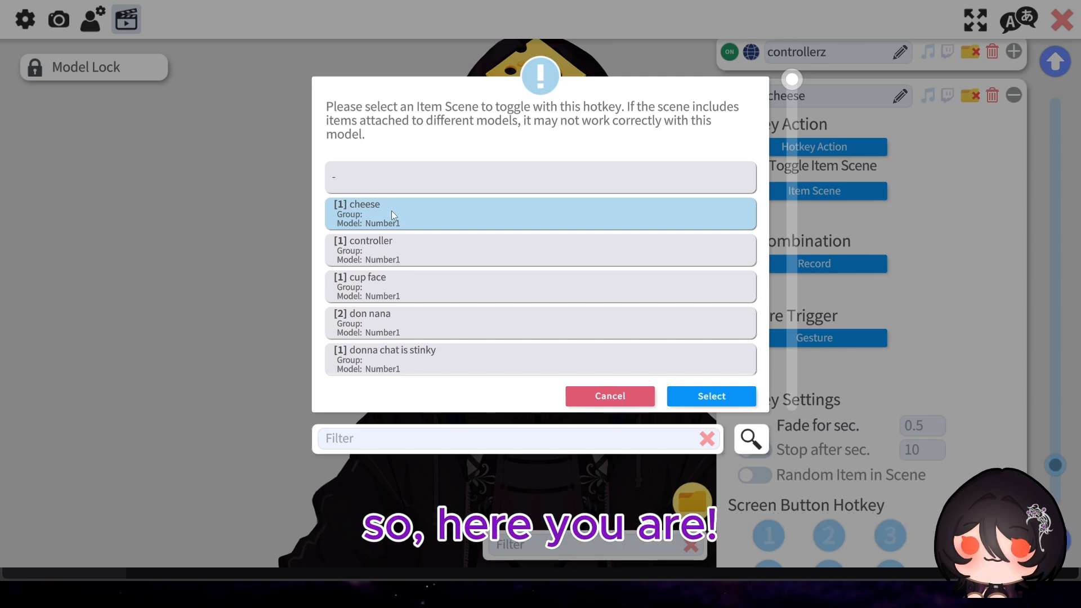
pyautogui.click(711, 395)
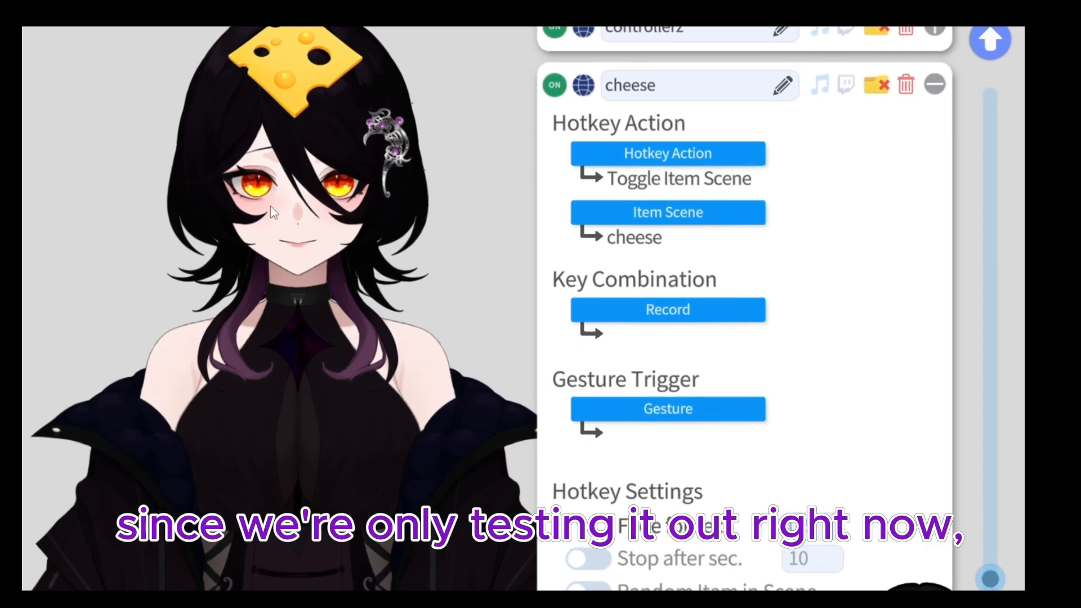
# Record Numpad5 as the cheese hotkey's key combination and test it by toggling the cheese item
pyautogui.click(684, 306)
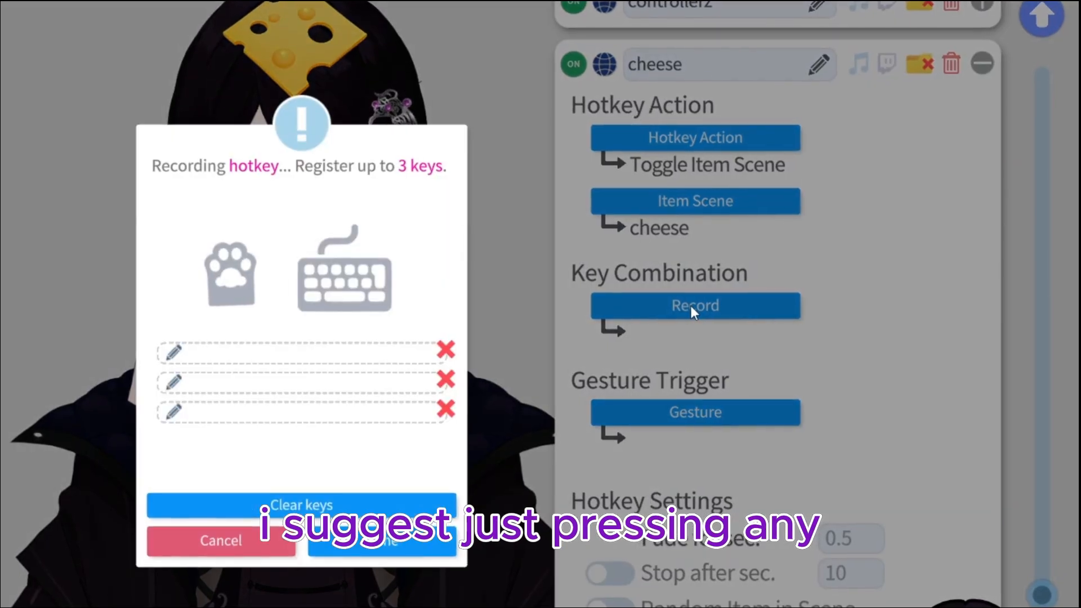
pyautogui.press('KP_5')
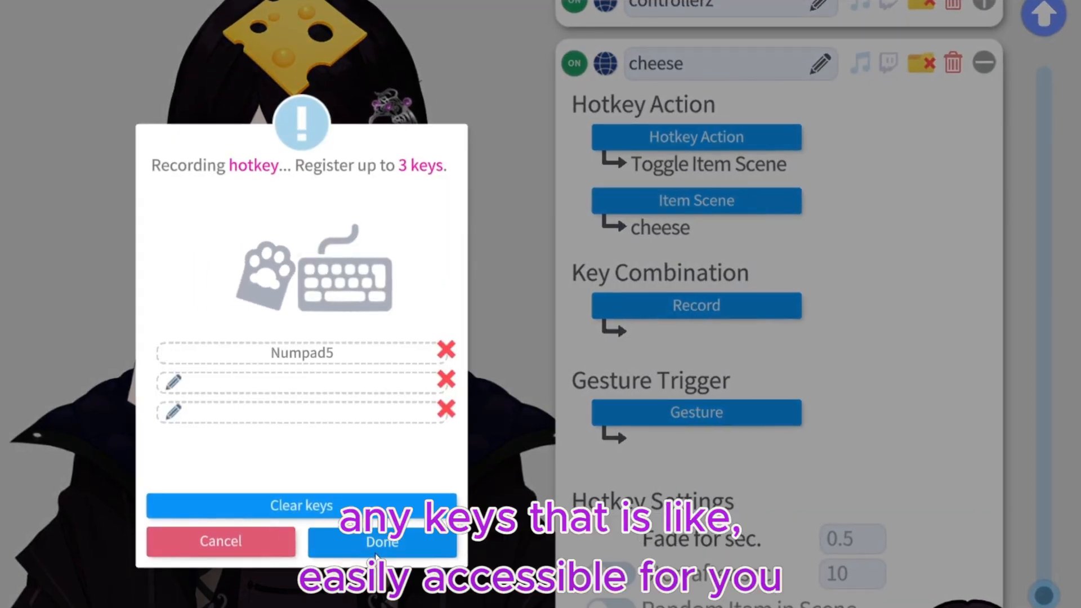
pyautogui.click(415, 544)
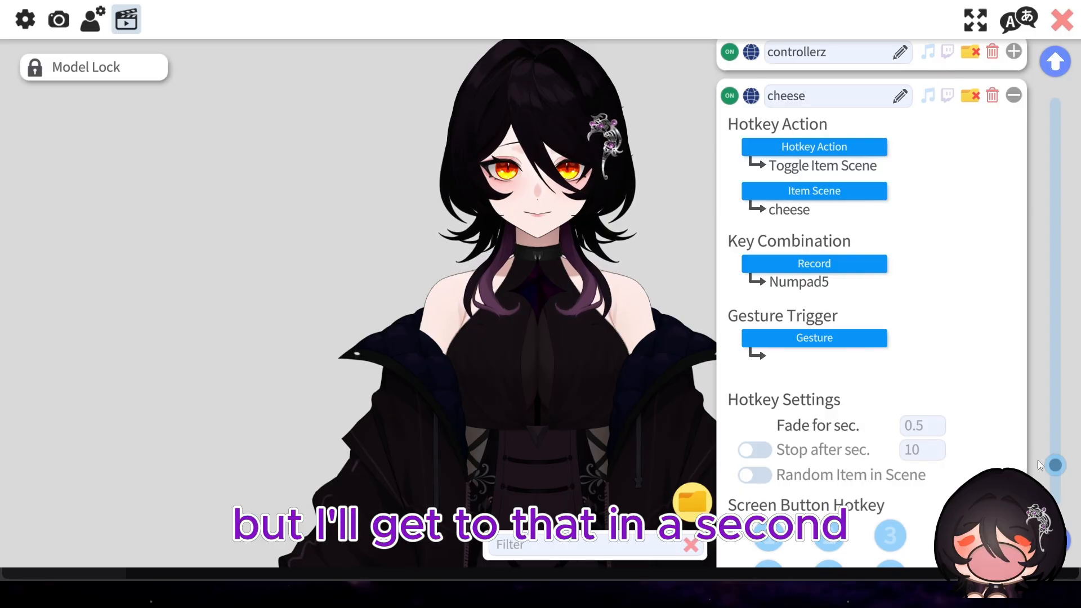
pyautogui.moveTo(1055, 466); pyautogui.dragTo(1056, 475)
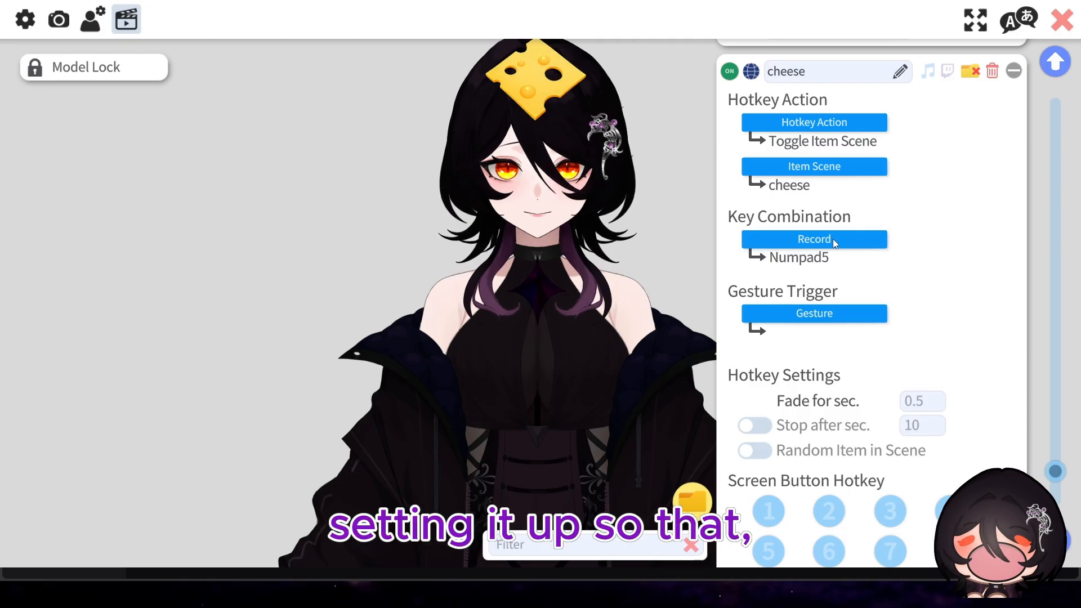
pyautogui.press('KP_5')
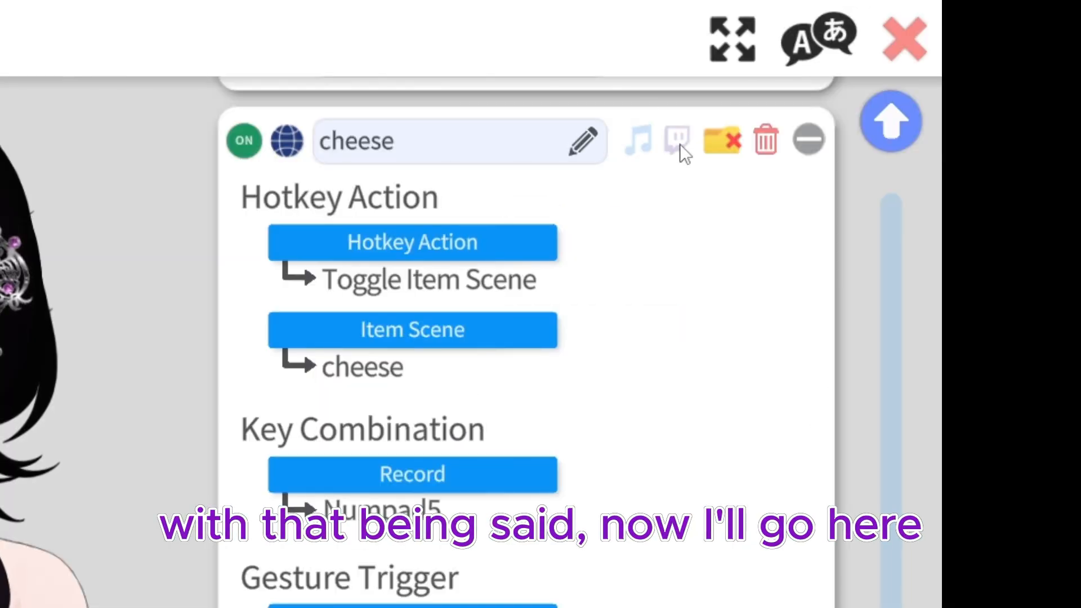
# Open the cheese hotkey's Twitch trigger configuration and enable Active, Reset after cooldown and Hide model load dialog
pyautogui.click(677, 141)
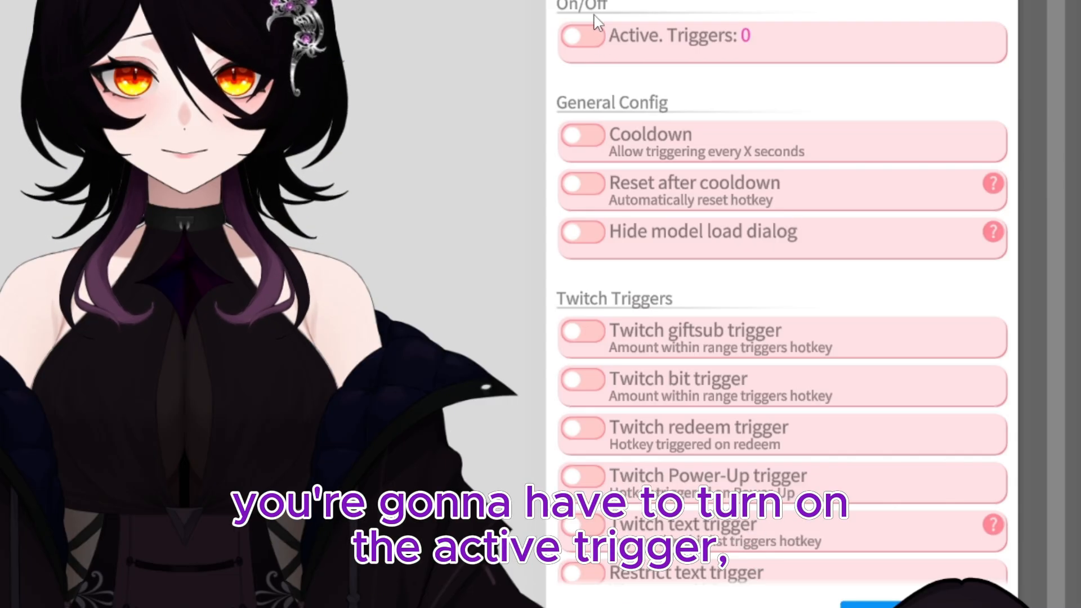
pyautogui.click(587, 40)
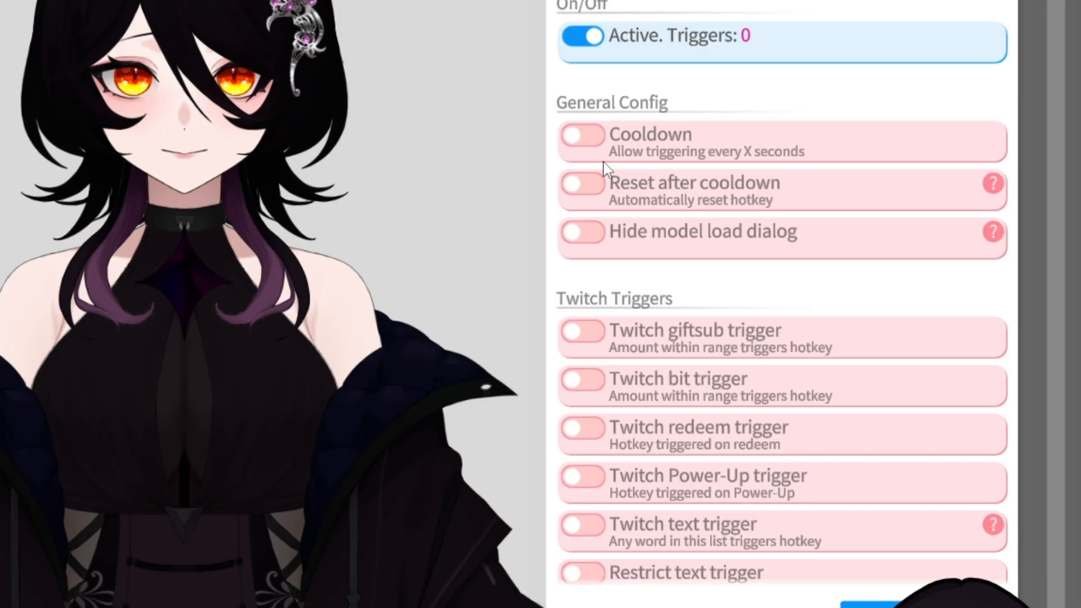
pyautogui.click(592, 135)
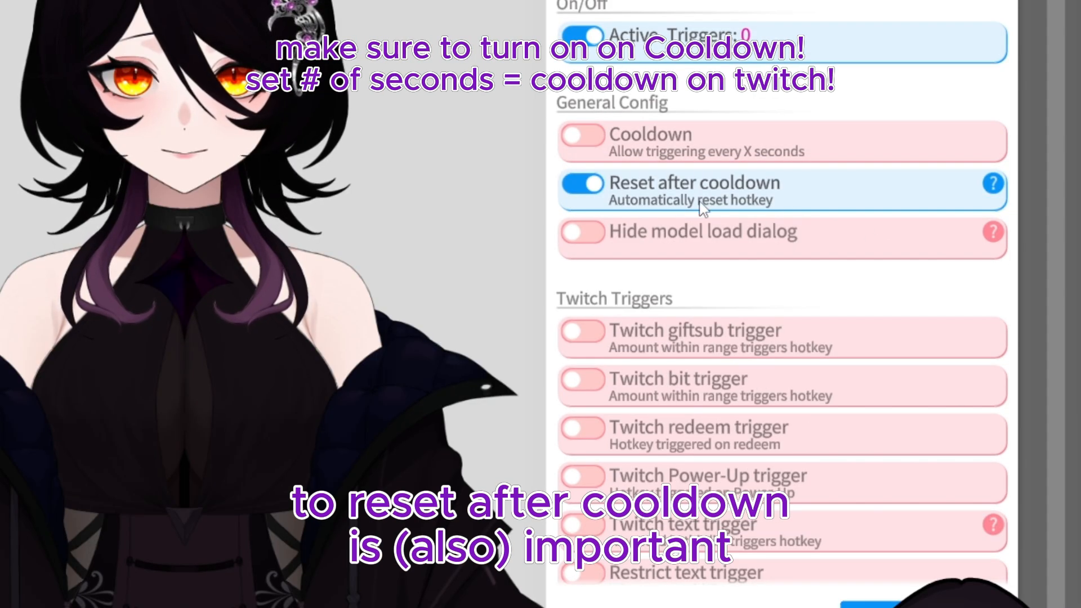
pyautogui.click(582, 231)
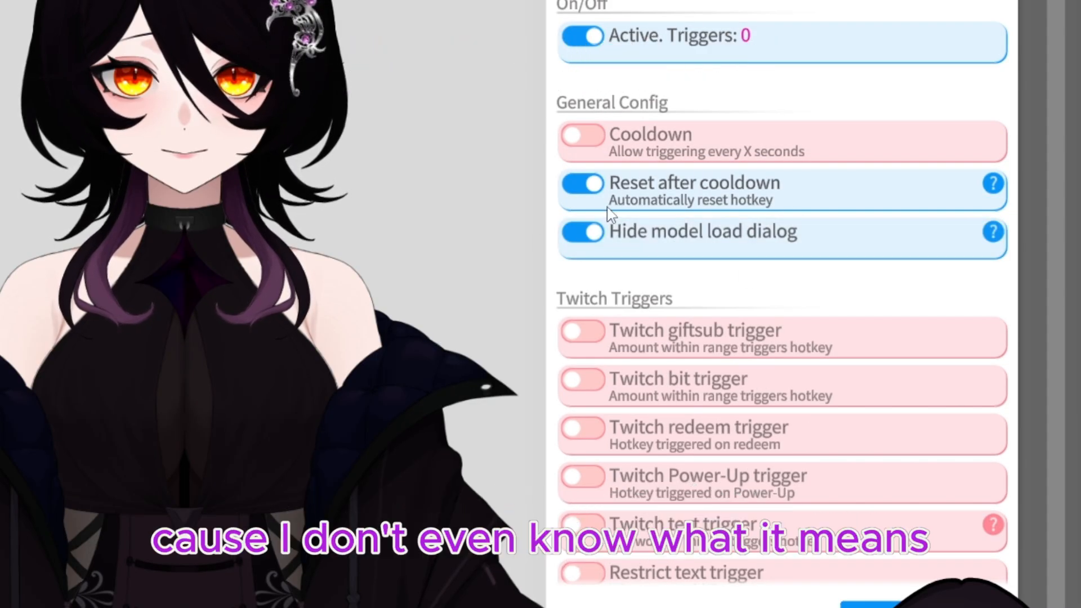
pyautogui.scroll(-5, 806, 291)
pyautogui.scroll(5, 1020, 278)
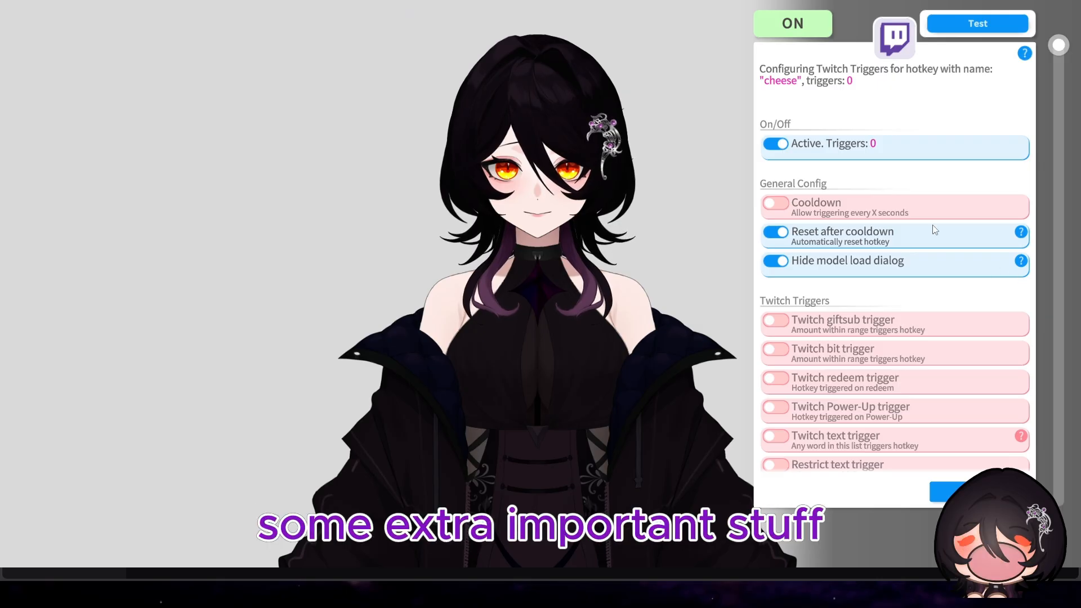
# Enable the Twitch redeem trigger, look through the available channel redeems for a cheese reward and cancel the selection
pyautogui.scroll(-2, 889, 240)
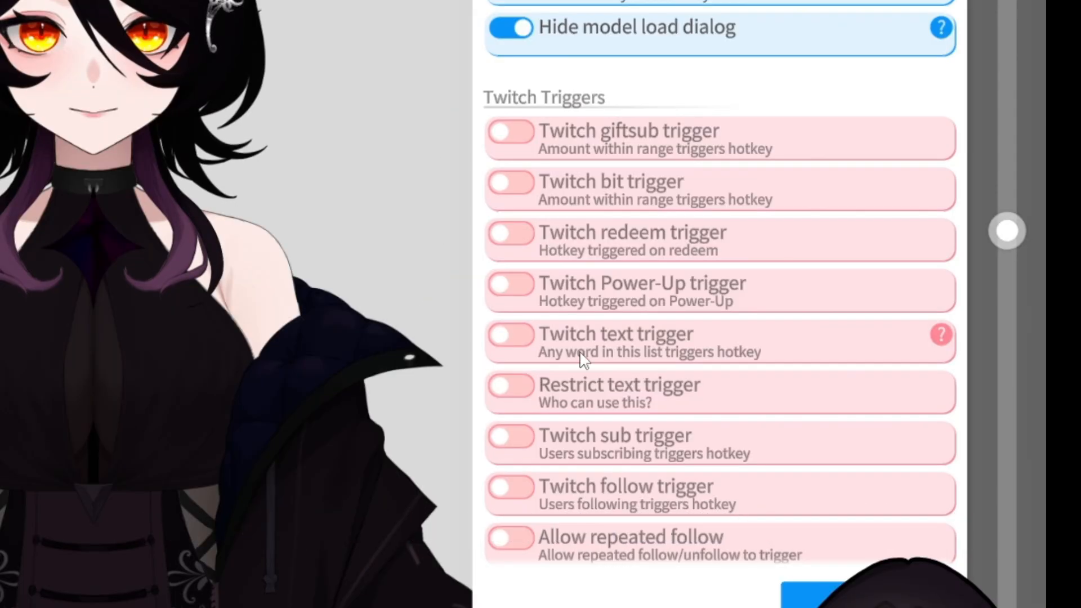
pyautogui.click(776, 283)
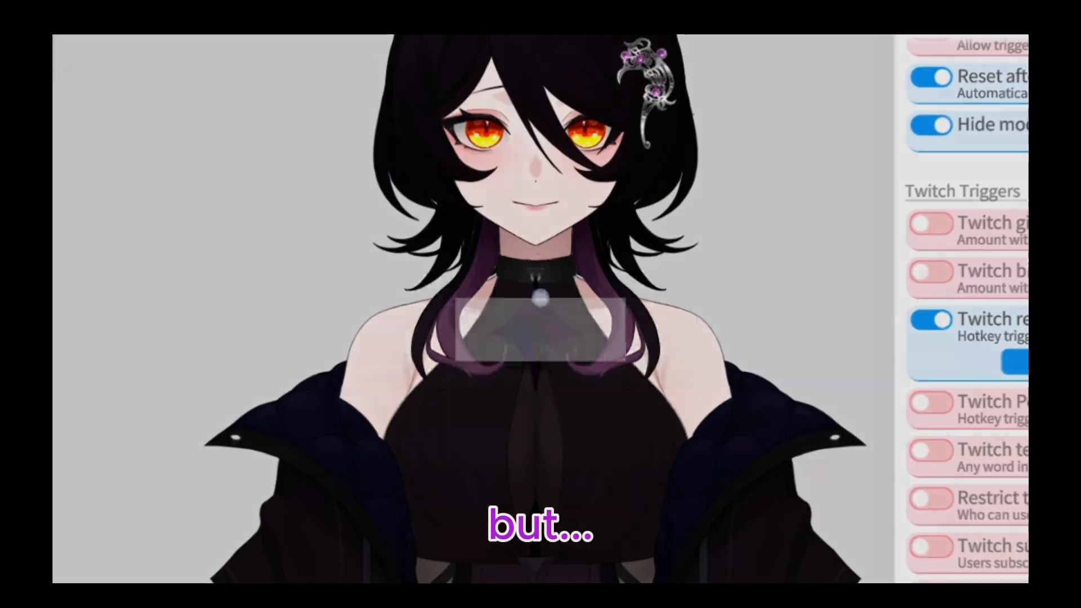
pyautogui.click(747, 277)
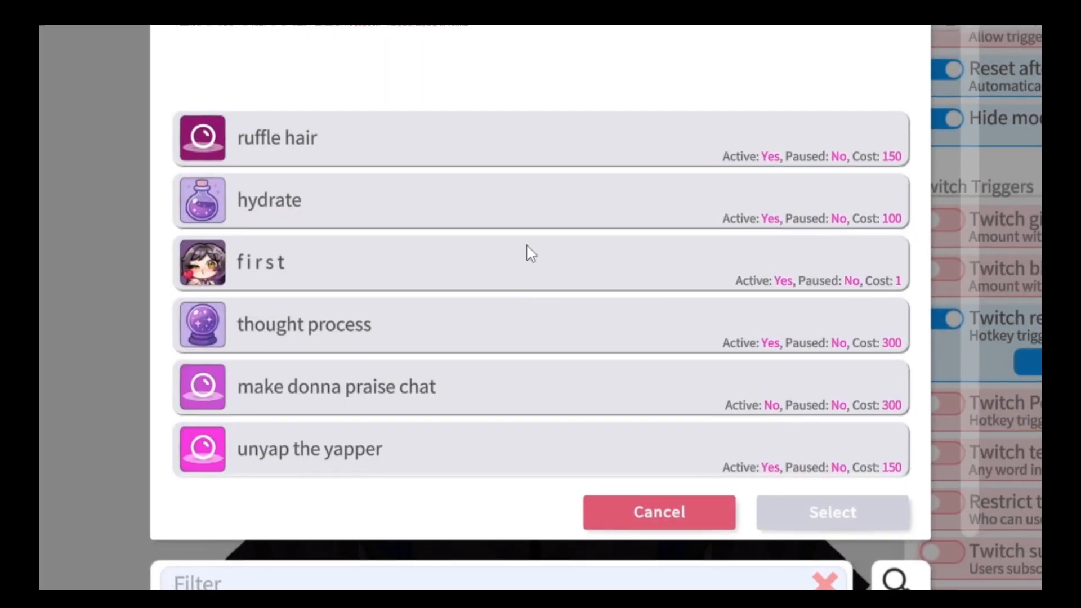
pyautogui.scroll(-5, 376, 225)
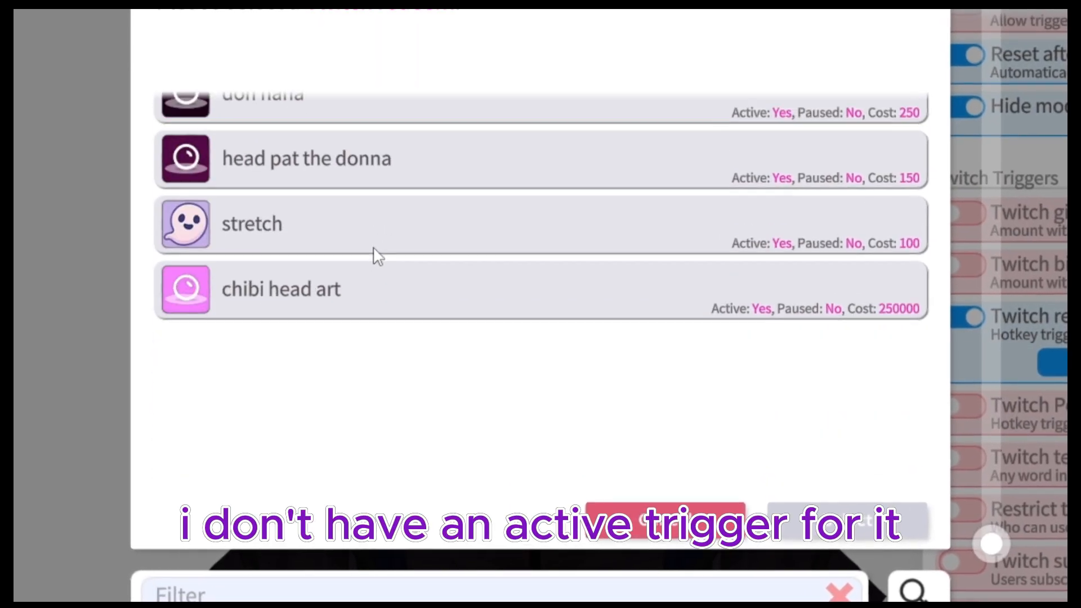
pyautogui.scroll(4, 382, 261)
pyautogui.scroll(-4, 400, 263)
pyautogui.scroll(5, 410, 261)
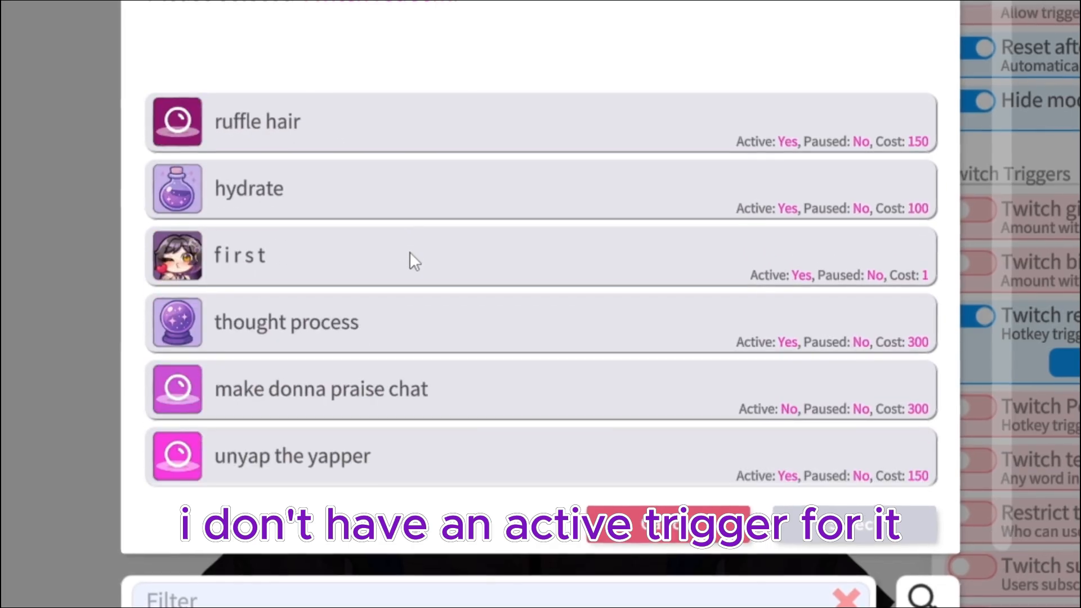
pyautogui.click(724, 533)
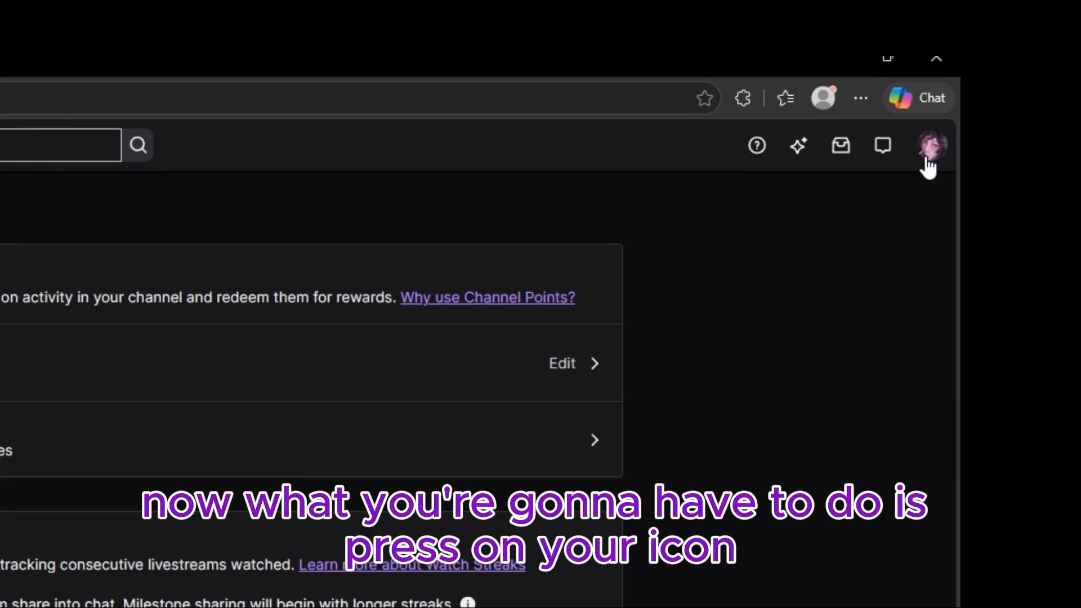
# Switch to the Twitch Creator Dashboard and open Manage Power-ups & Channel Points under Viewer Rewards
pyautogui.click(1064, 62)
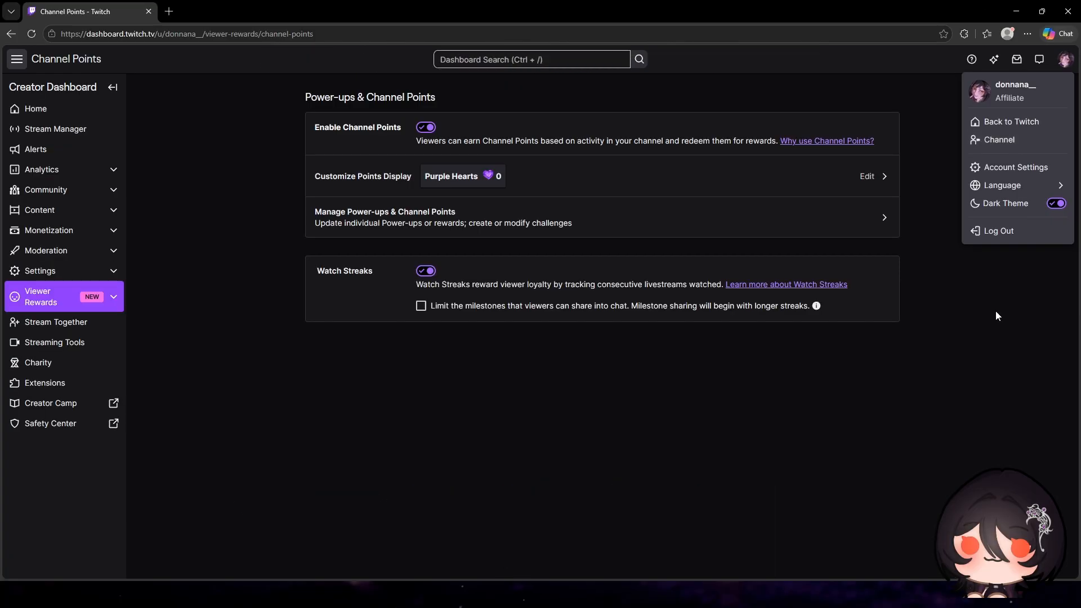
pyautogui.click(996, 314)
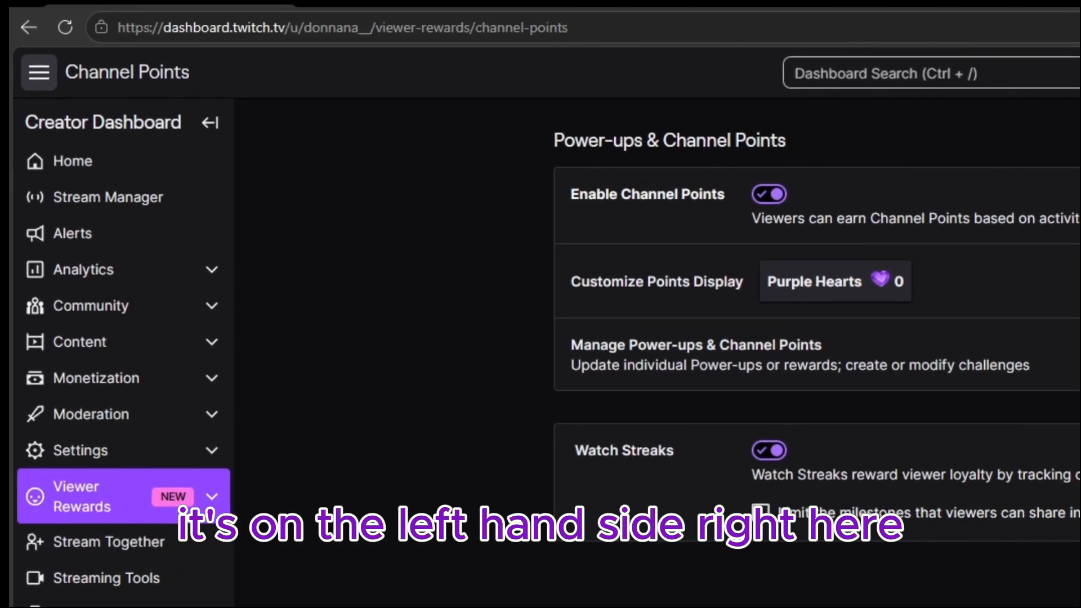
pyautogui.click(195, 494)
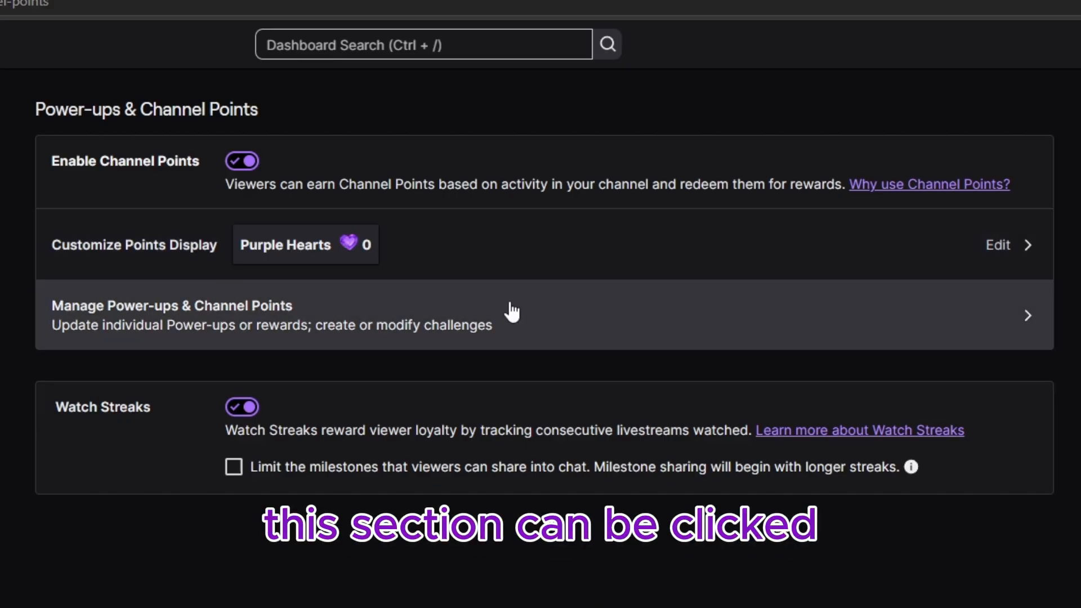
pyautogui.click(243, 333)
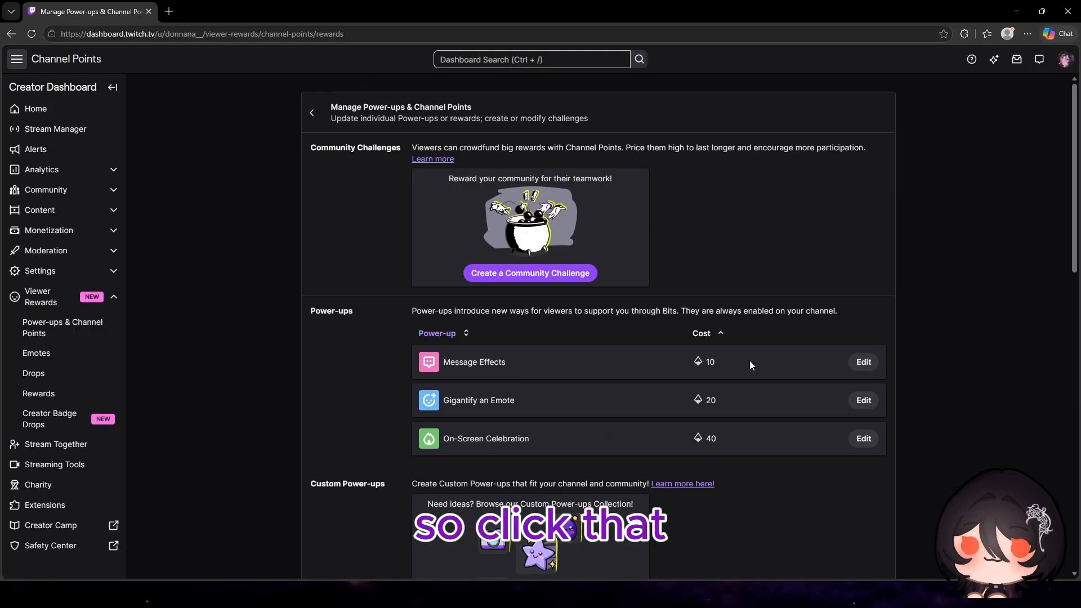
# Add a new custom reward to the channel and name it "cheese the donna"
pyautogui.scroll(-12, 893, 309)
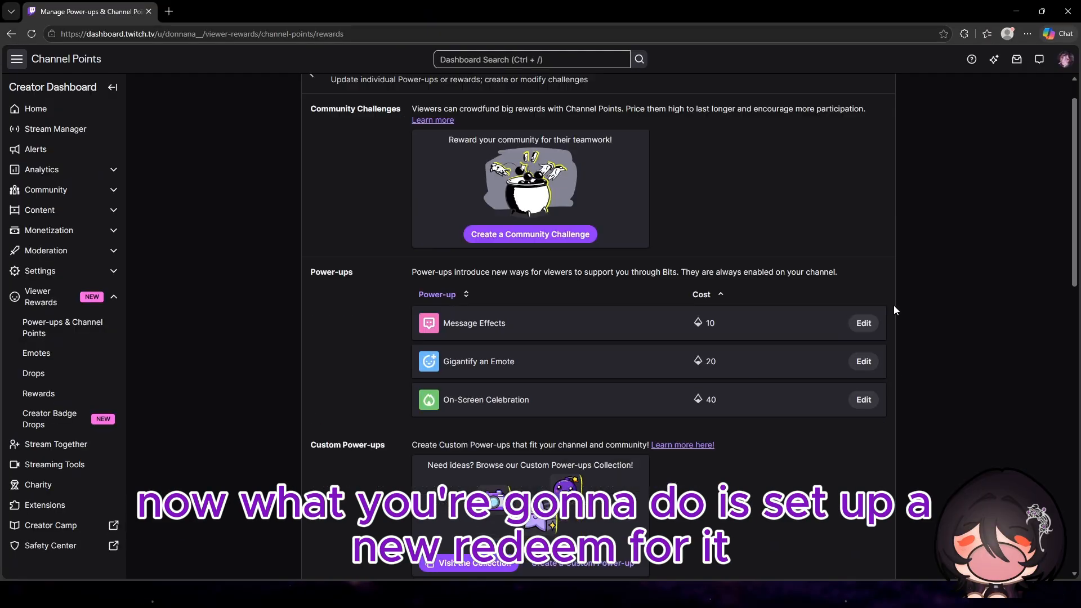
pyautogui.scroll(-2, 791, 275)
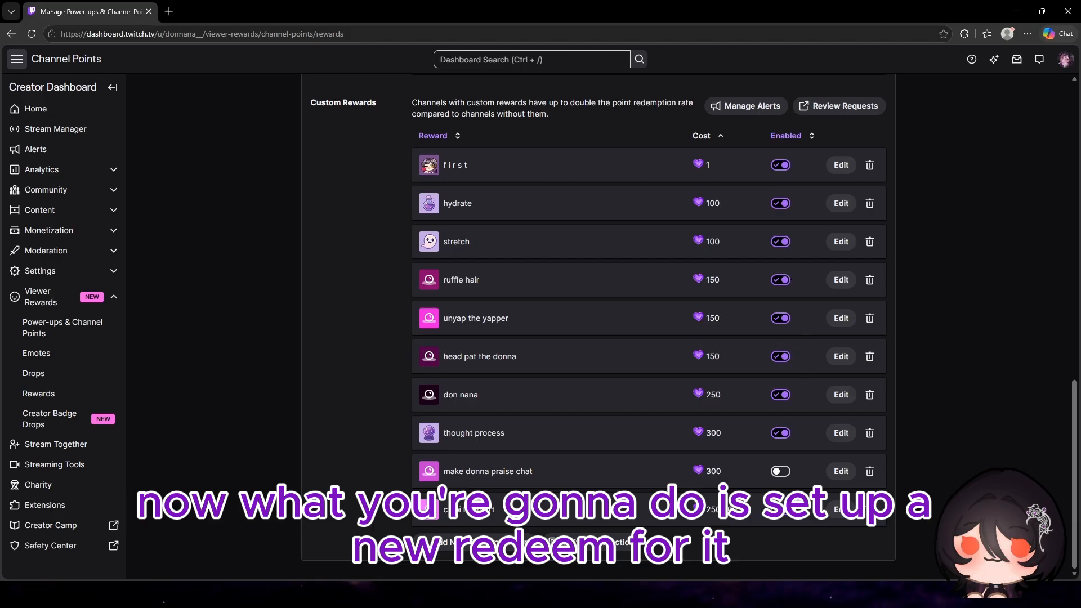
pyautogui.click(446, 543)
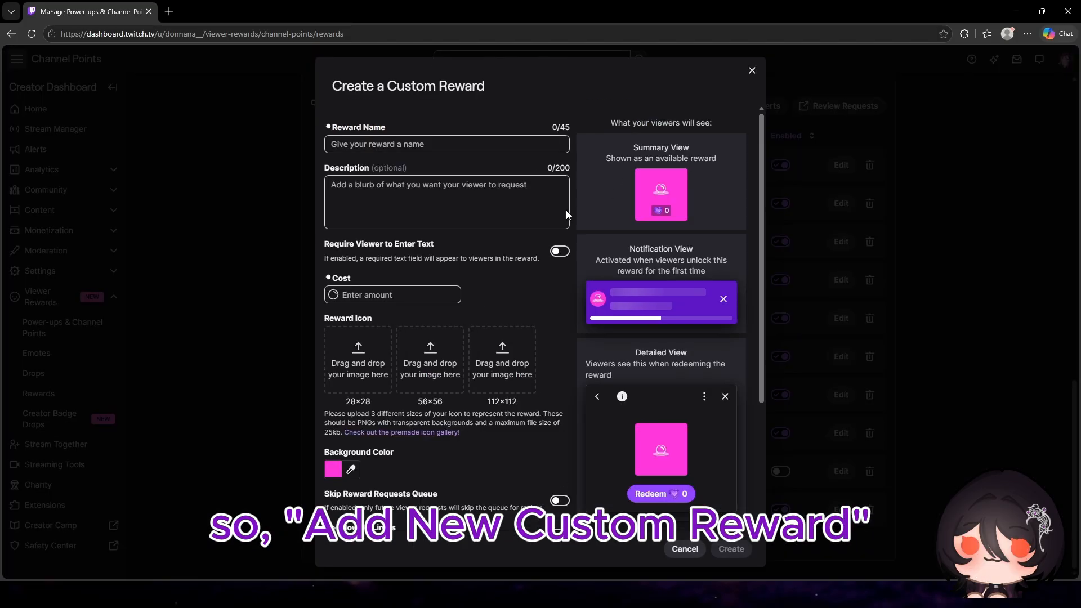
pyautogui.click(441, 145)
pyautogui.write('c')
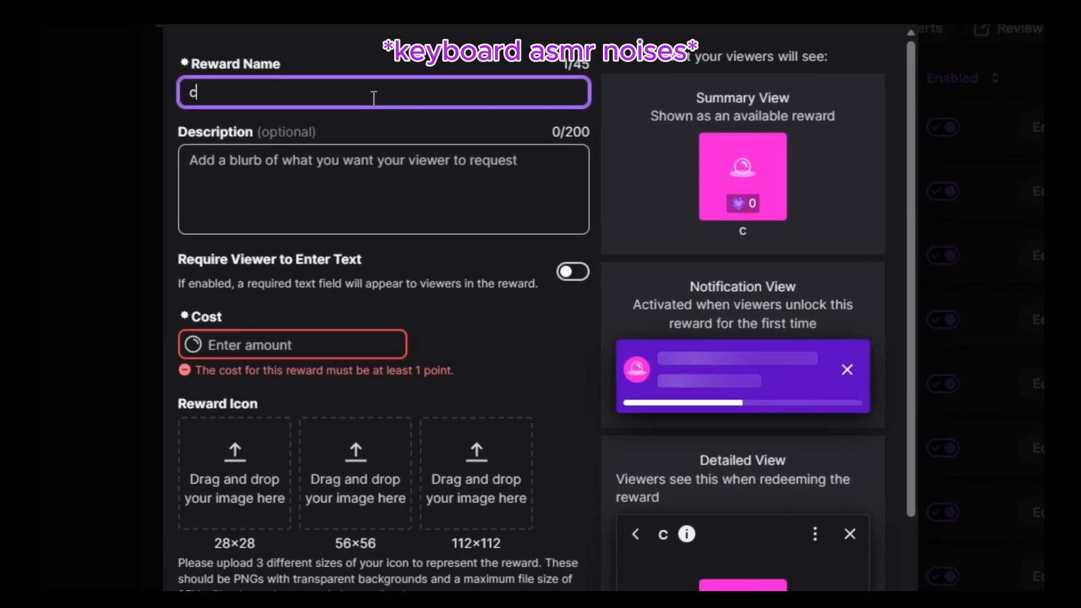
pyautogui.write('heese donn')
pyautogui.hotkey('ctrl', 'a')
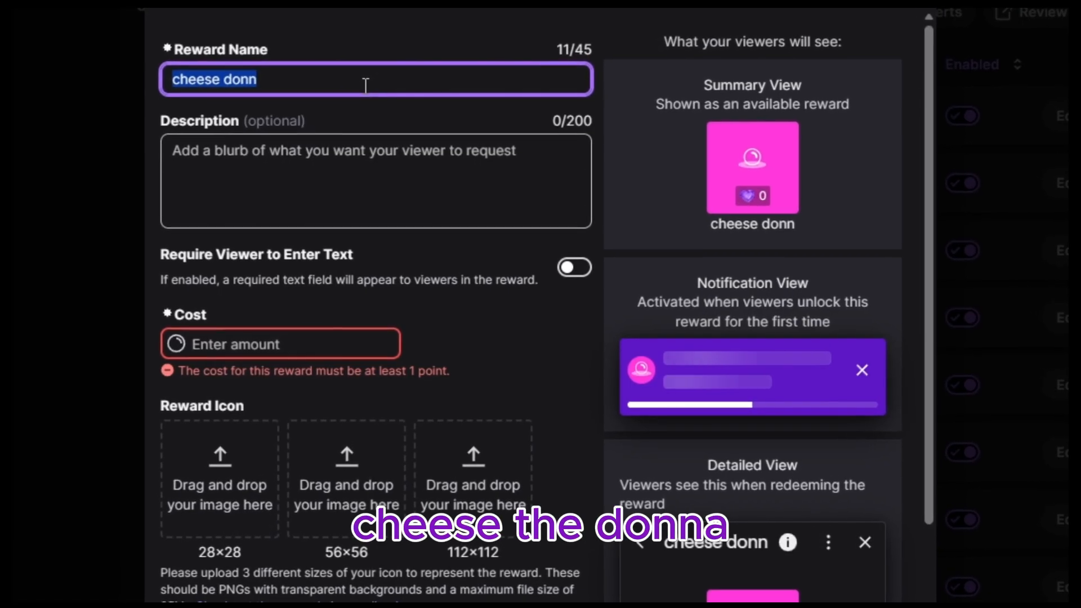
pyautogui.write('cheese the donna')
# Give the custom reward the description "cheese" and a cost of 120 points
pyautogui.press('Tab')
pyautogui.write('h')
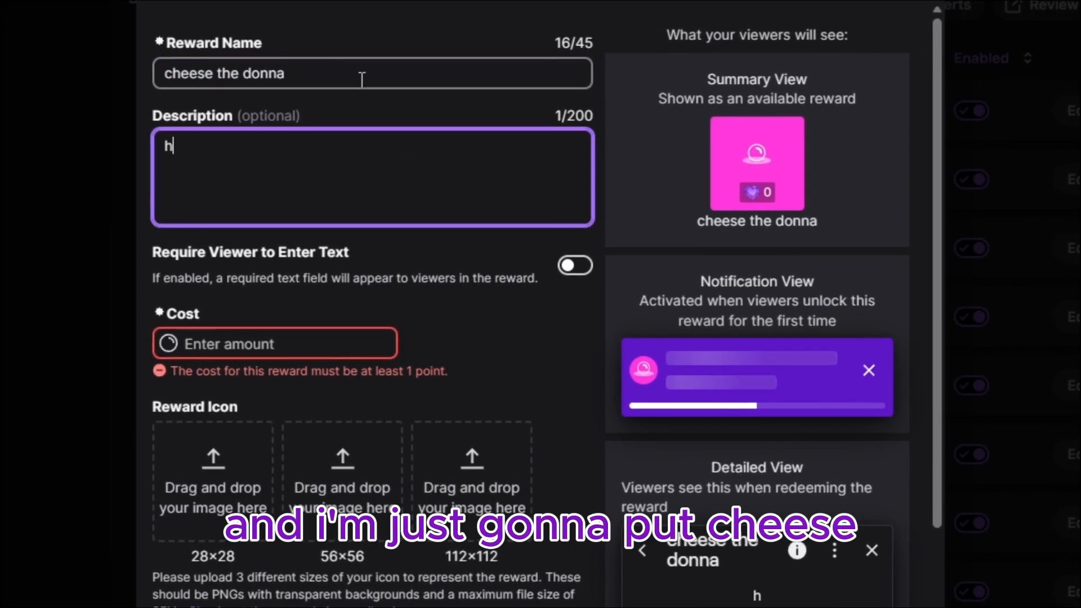
pyautogui.press('BackSpace')
pyautogui.write('cheese')
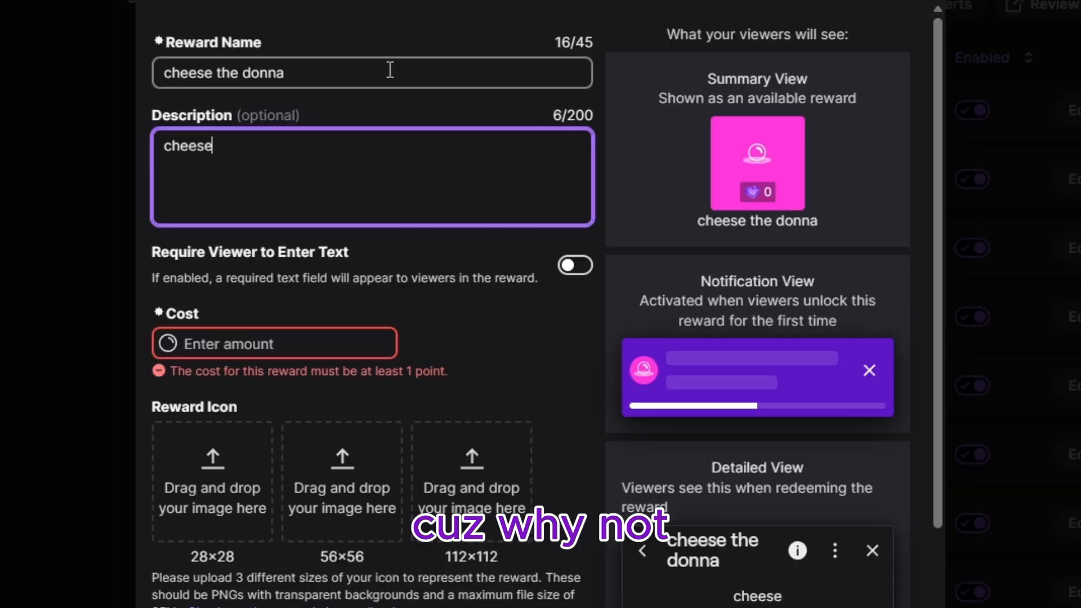
pyautogui.click(353, 348)
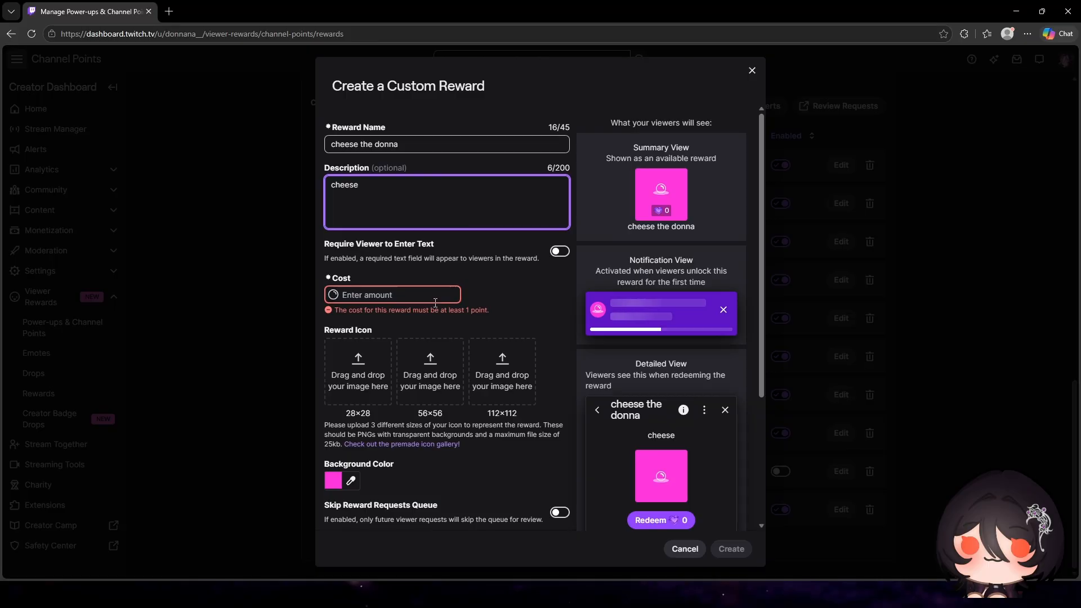
pyautogui.write('120')
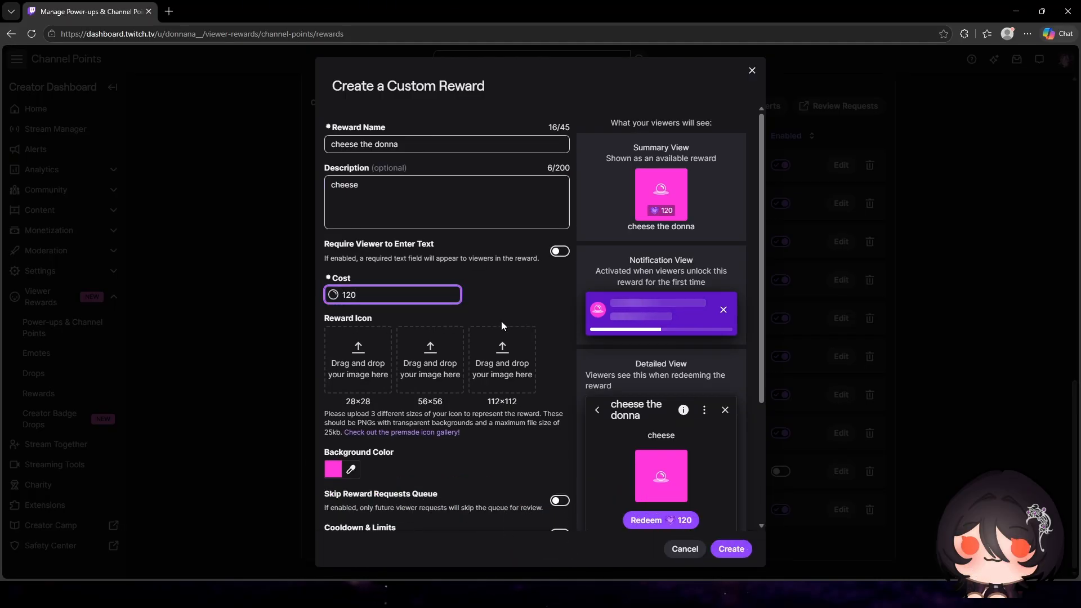
# Change the custom reward's background color to the darker magenta #c031a6
pyautogui.scroll(-2, 503, 325)
pyautogui.click(357, 356)
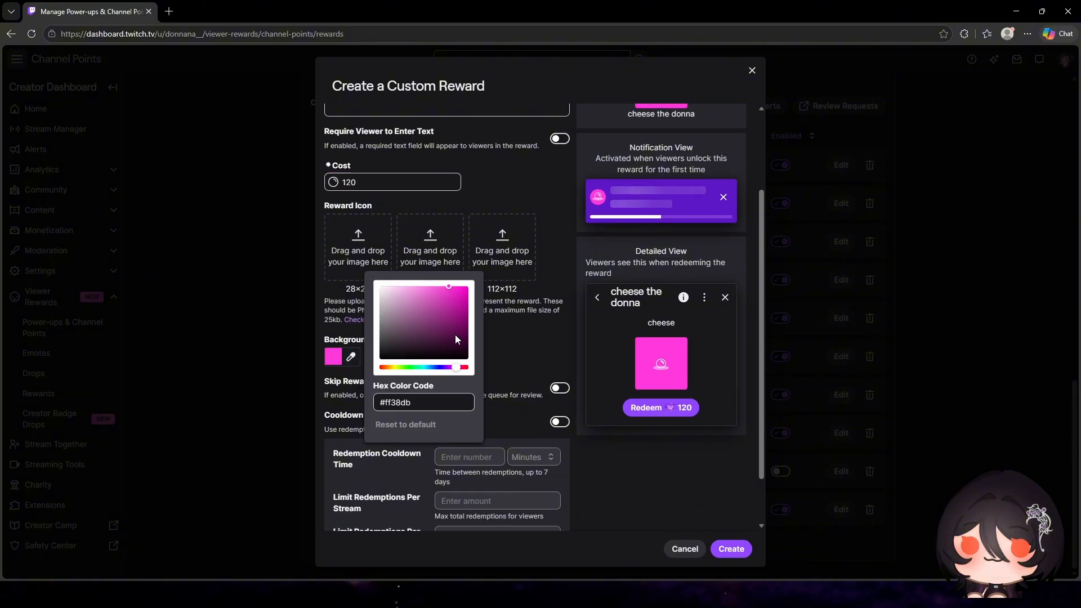
pyautogui.click(406, 299)
pyautogui.moveTo(406, 290); pyautogui.dragTo(455, 270)
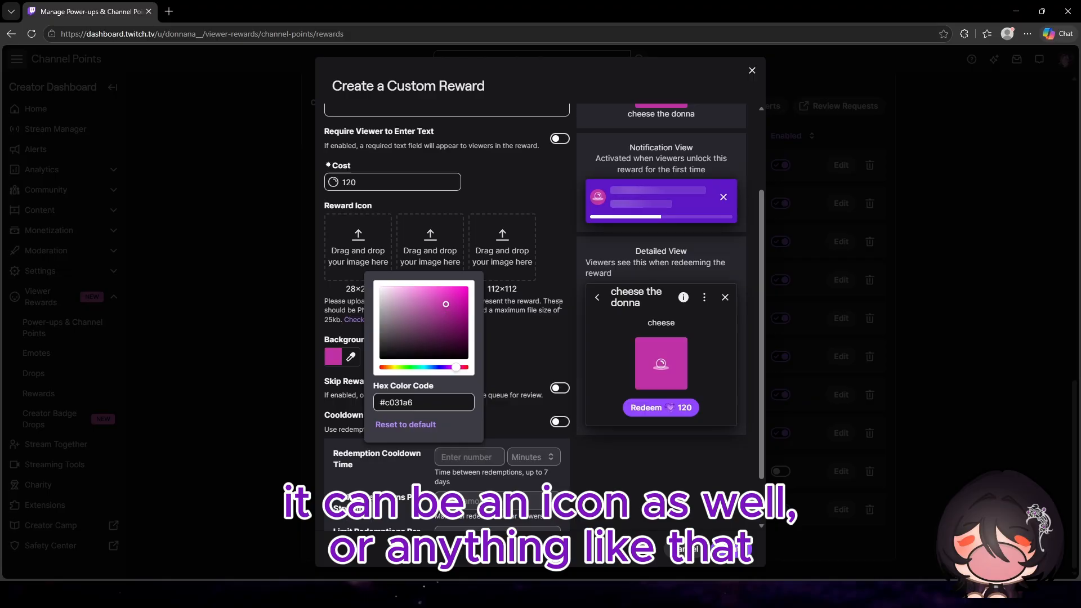
# Enable cooldown and limits with a redemption cooldown time of 2 minutes, and create the custom reward
pyautogui.click(561, 323)
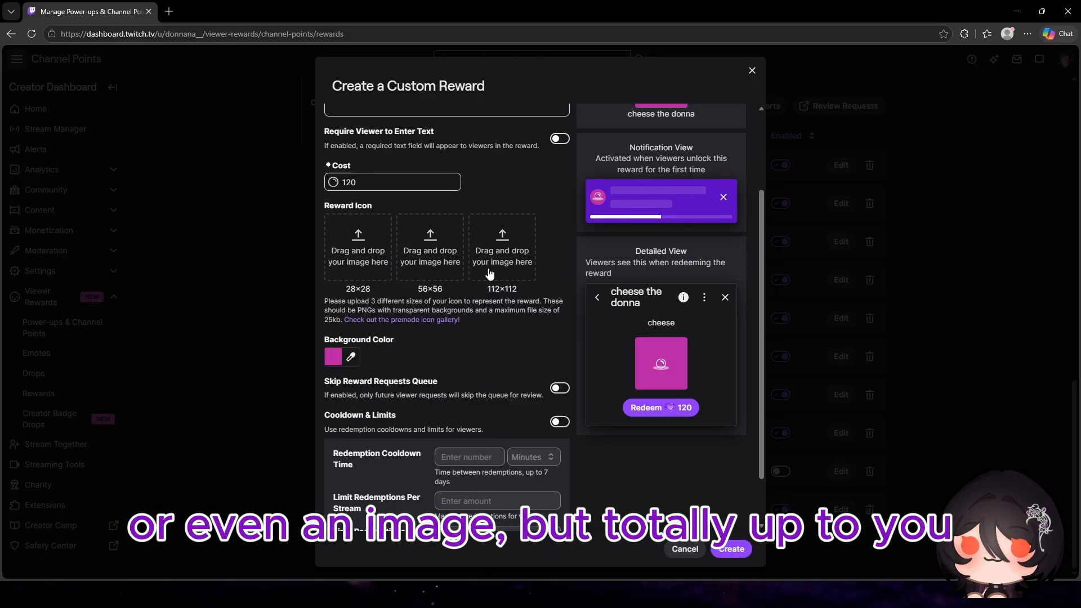
pyautogui.scroll(-1, 454, 335)
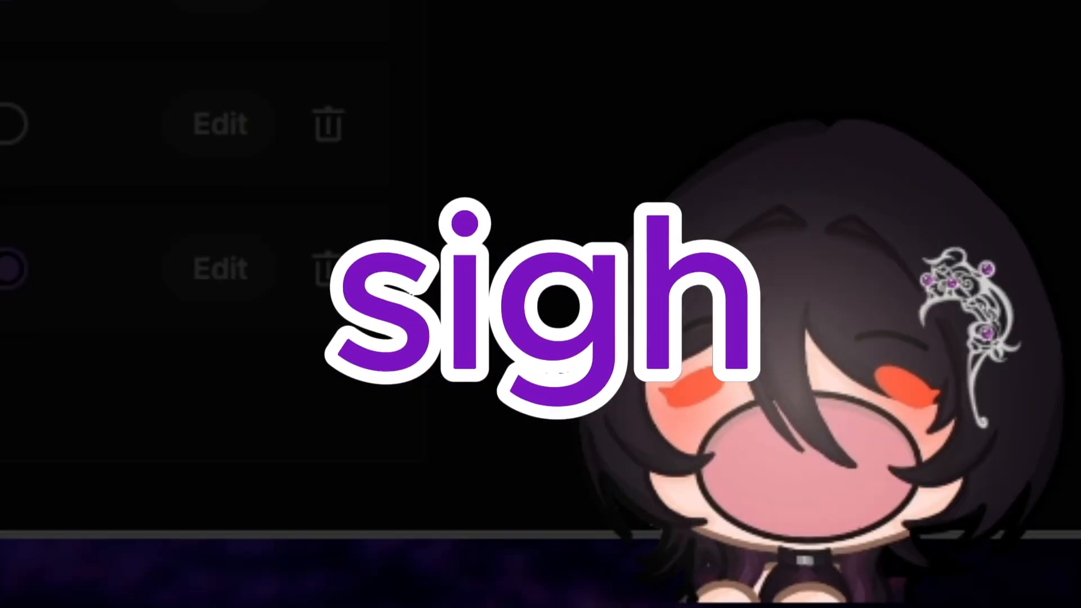
pyautogui.click(580, 409)
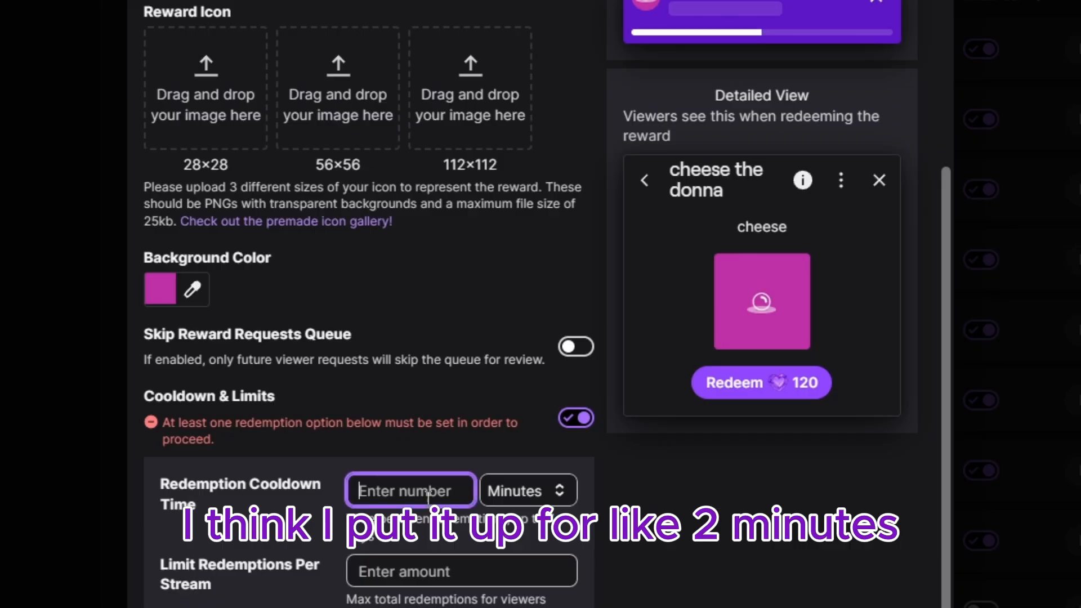
pyautogui.write('2')
pyautogui.scroll(5, 606, 506)
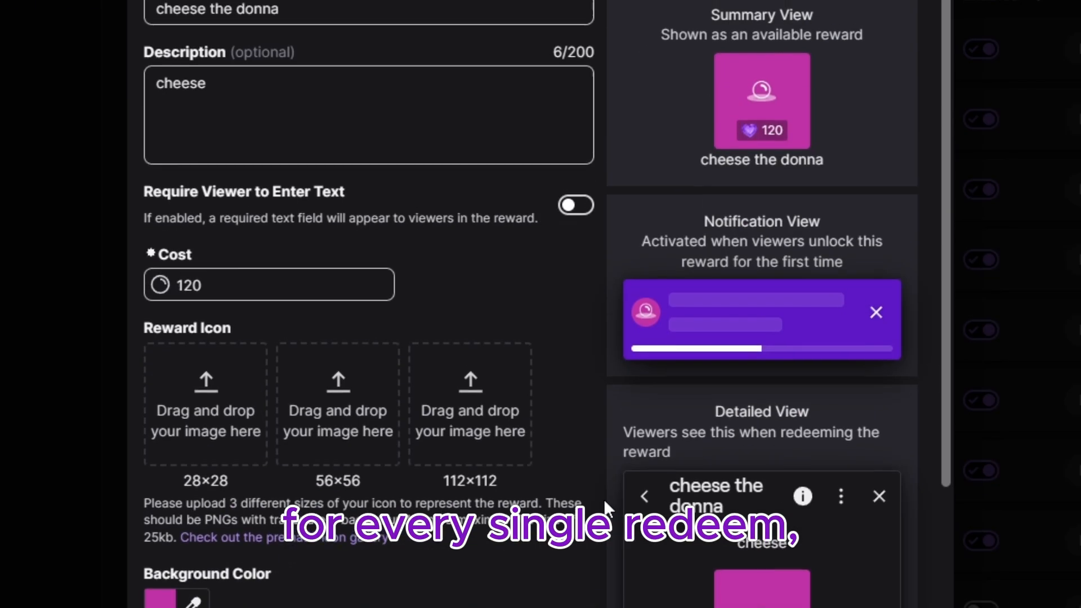
pyautogui.scroll(-5, 542, 443)
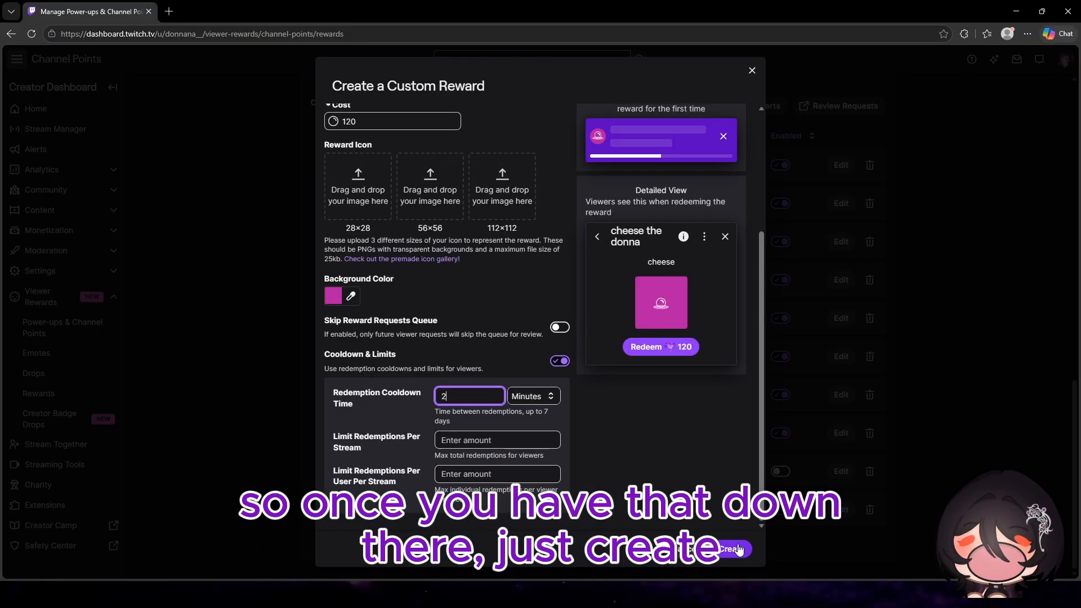
pyautogui.click(734, 548)
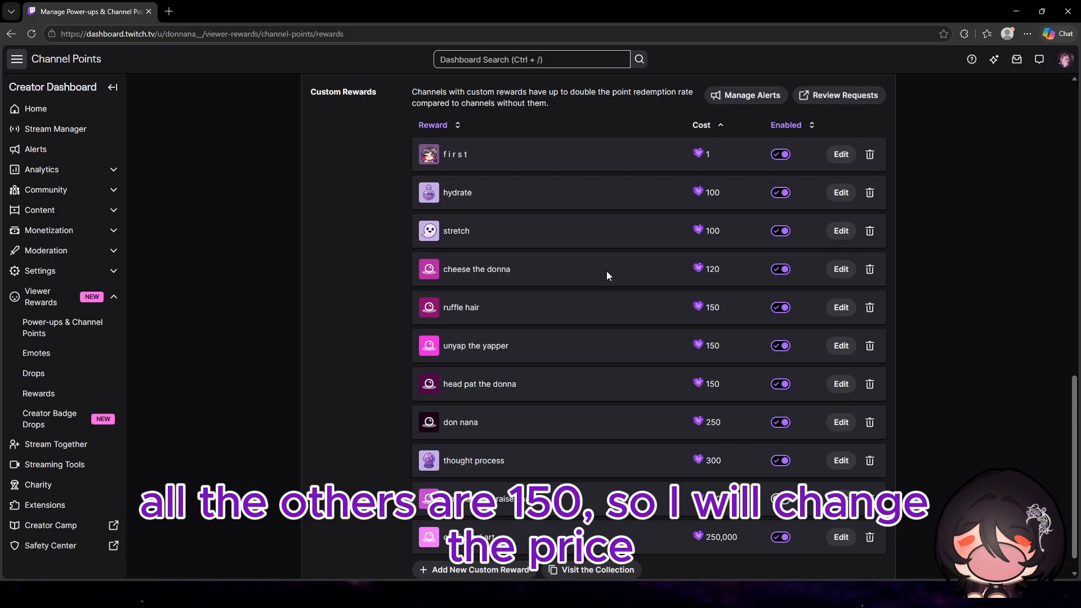
# Edit the "cheese the donna" reward to set its cost to 150 points and save it
pyautogui.click(832, 275)
pyautogui.click(386, 295)
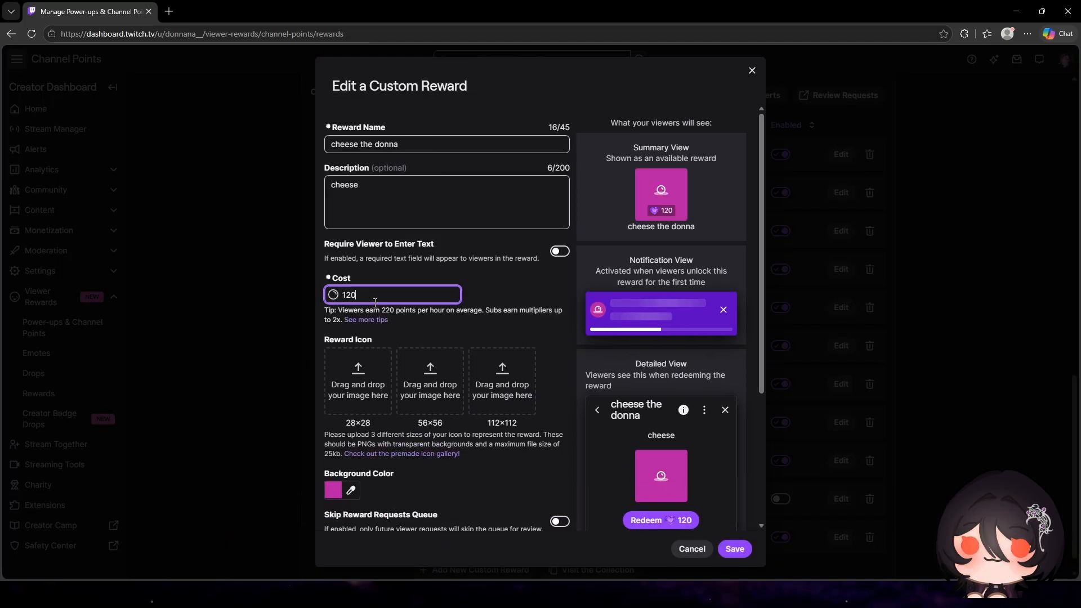
pyautogui.write('50')
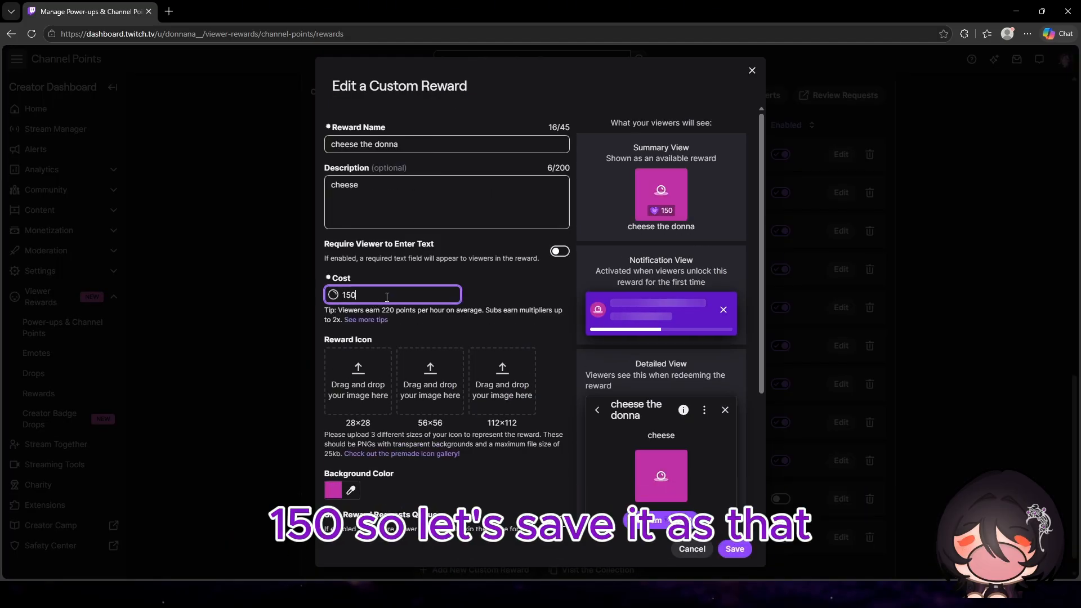
pyautogui.click(744, 550)
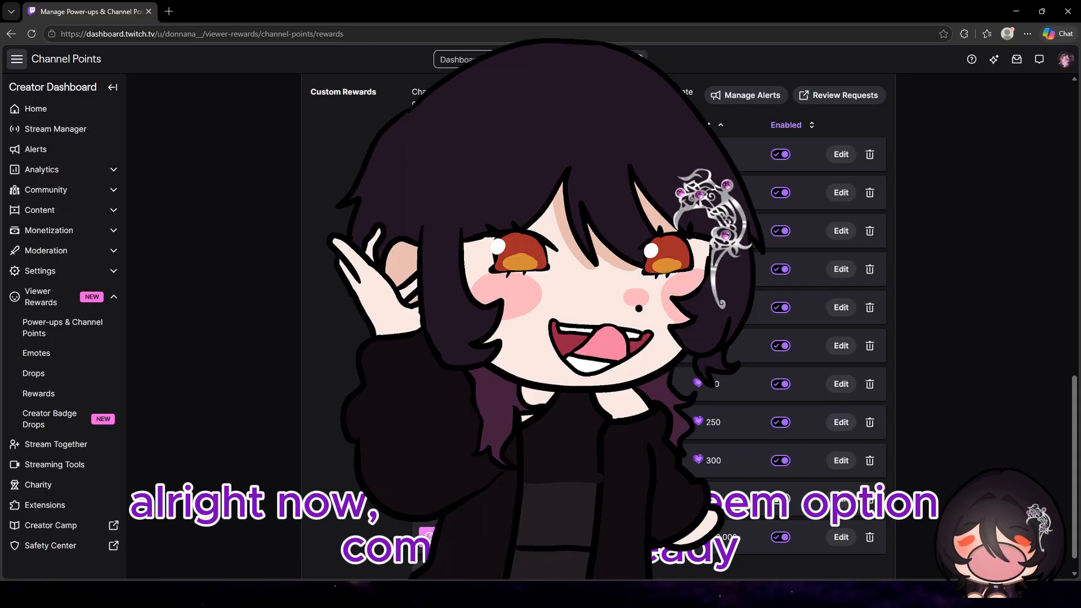
# Switch to VTube Studio and assign the "cheese the donna" reward to the cheese hotkey's Twitch redeem trigger
pyautogui.scroll(3, 507, 196)
pyautogui.scroll(-4, 507, 196)
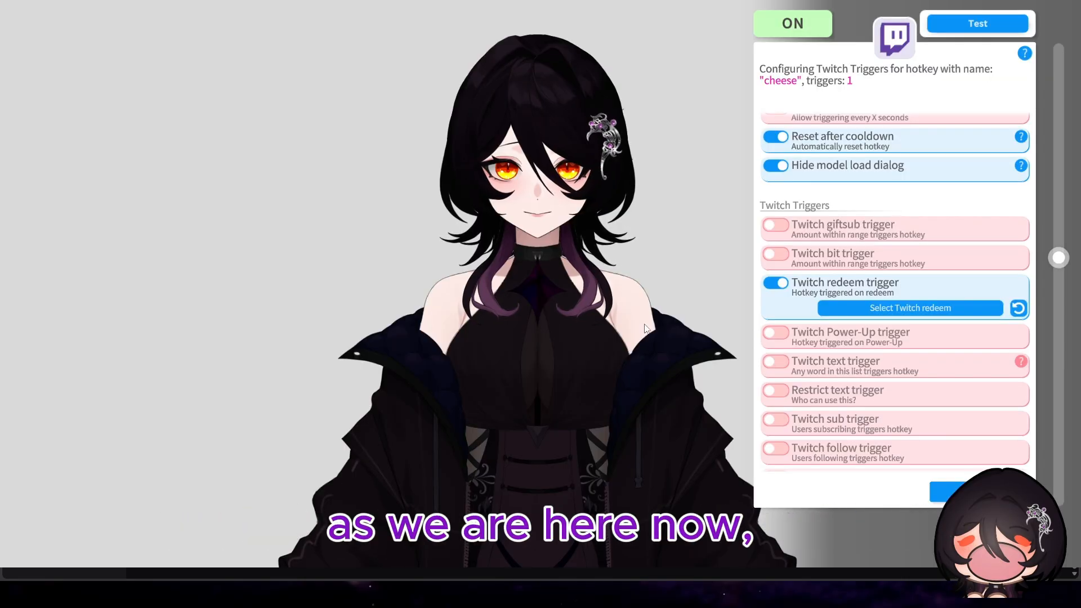
pyautogui.click(891, 309)
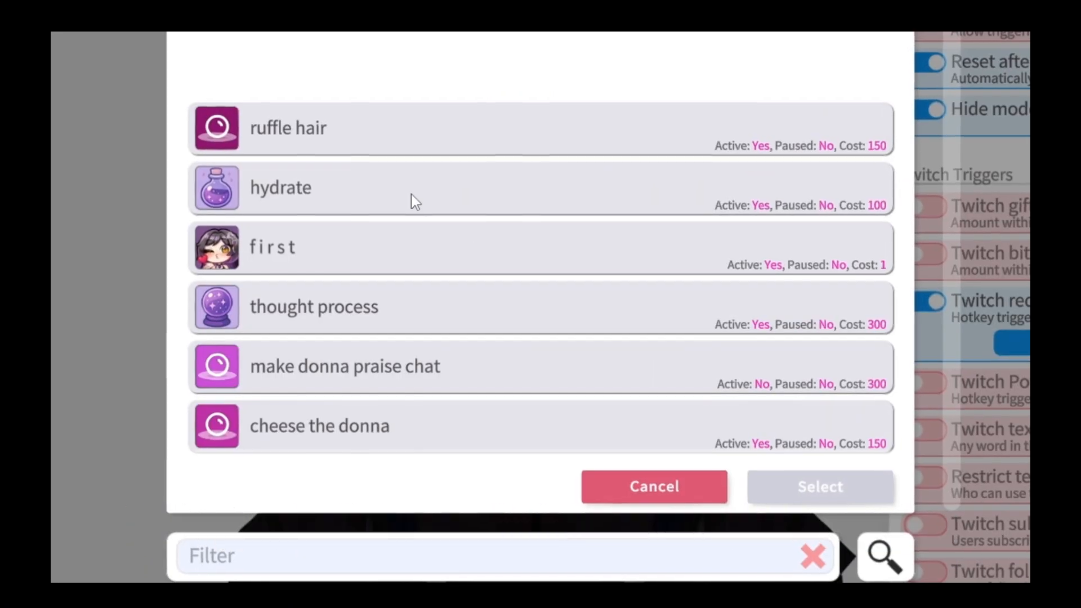
pyautogui.scroll(-3, 461, 225)
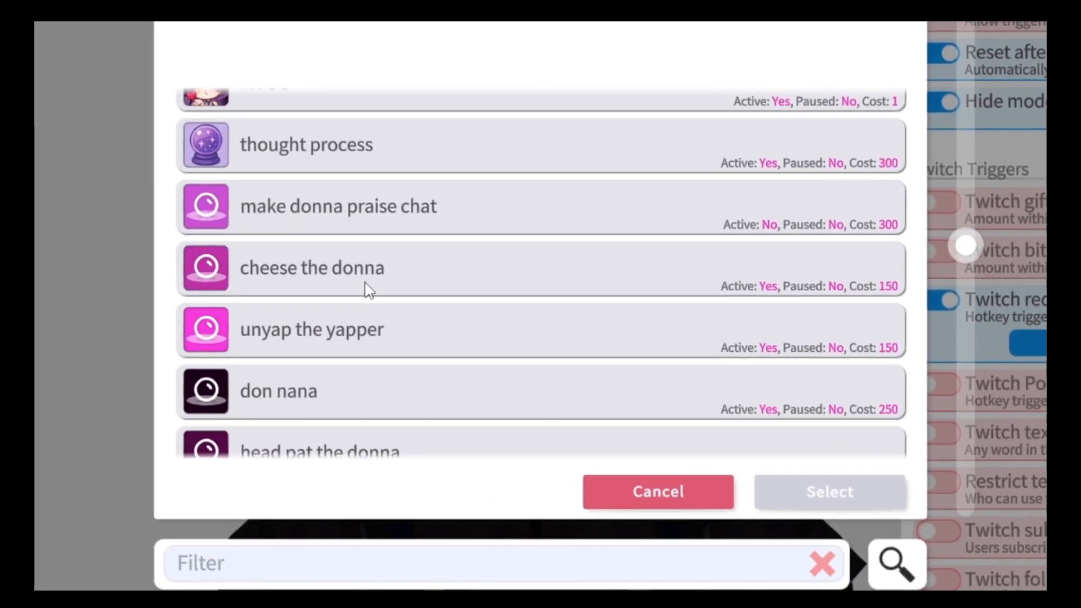
pyautogui.click(369, 257)
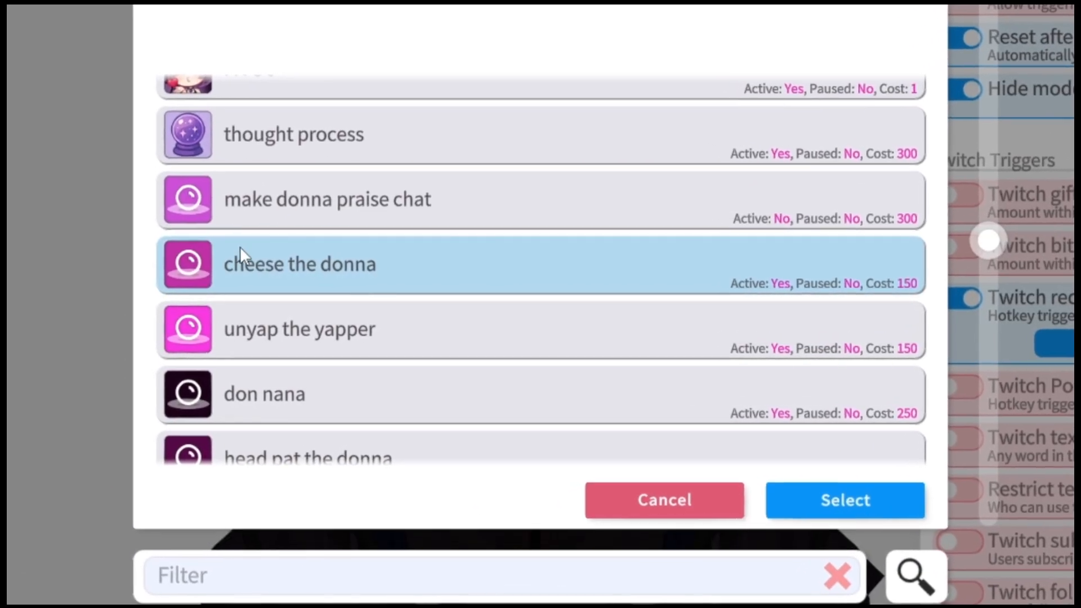
pyautogui.click(847, 501)
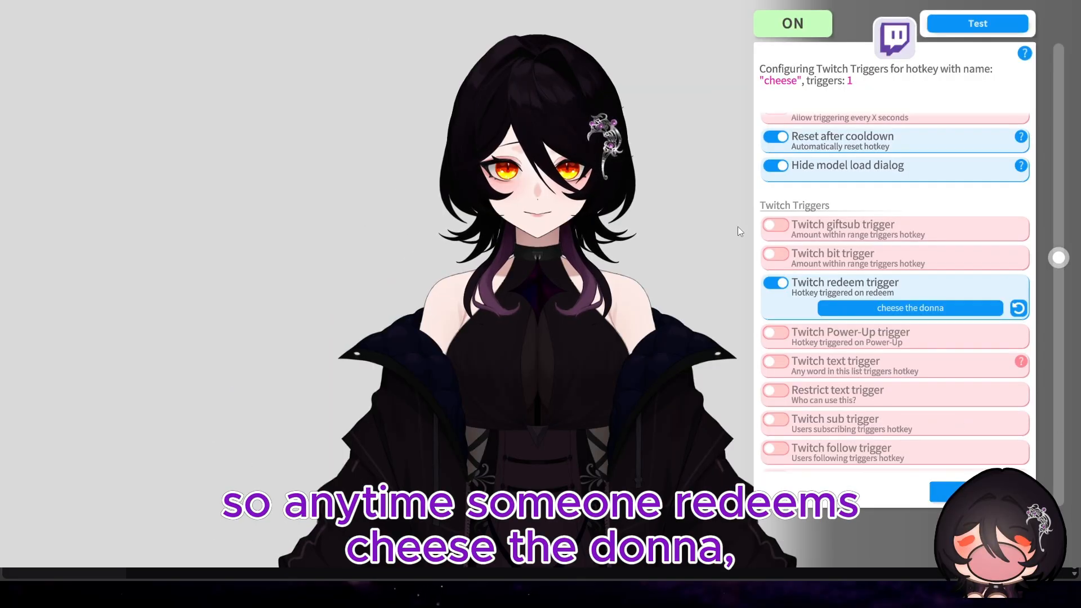
pyautogui.click(952, 491)
# Enable the automatic stop for the cheese hotkey and set it to 80 seconds
pyautogui.scroll(-3, 883, 353)
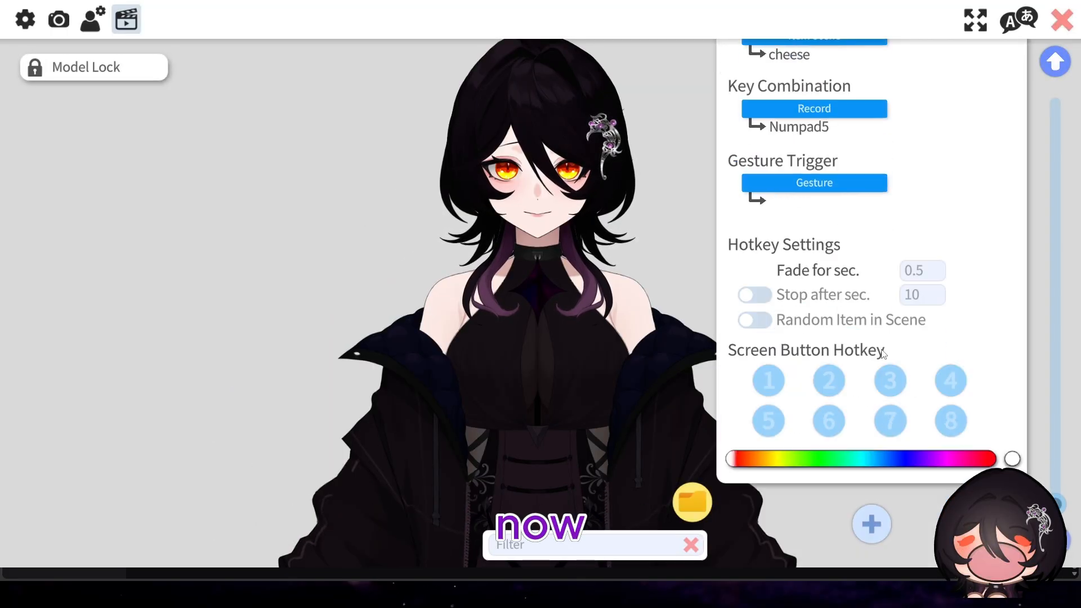
pyautogui.scroll(3, 939, 355)
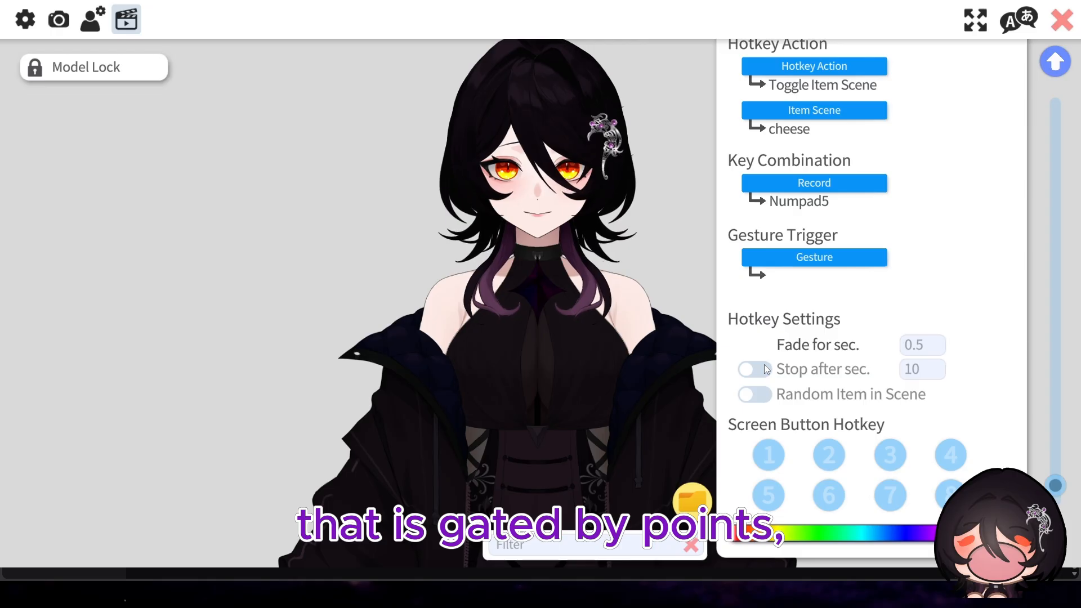
pyautogui.click(786, 367)
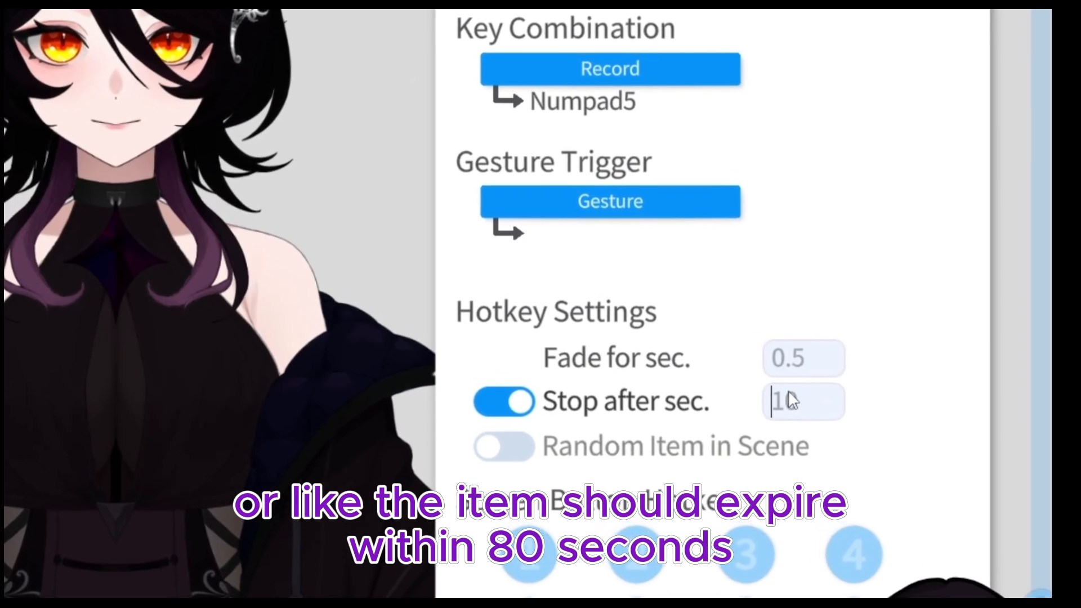
pyautogui.doubleClick(805, 401)
pyautogui.write('80')
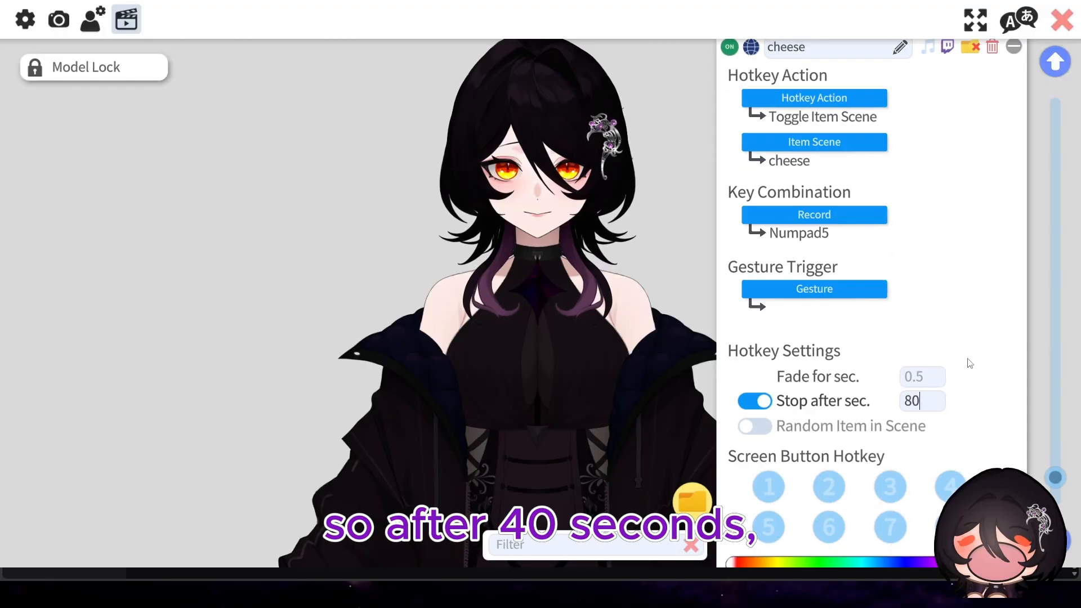
# Clear the Numpad5 key combination from the cheese hotkey
pyautogui.scroll(2, 944, 295)
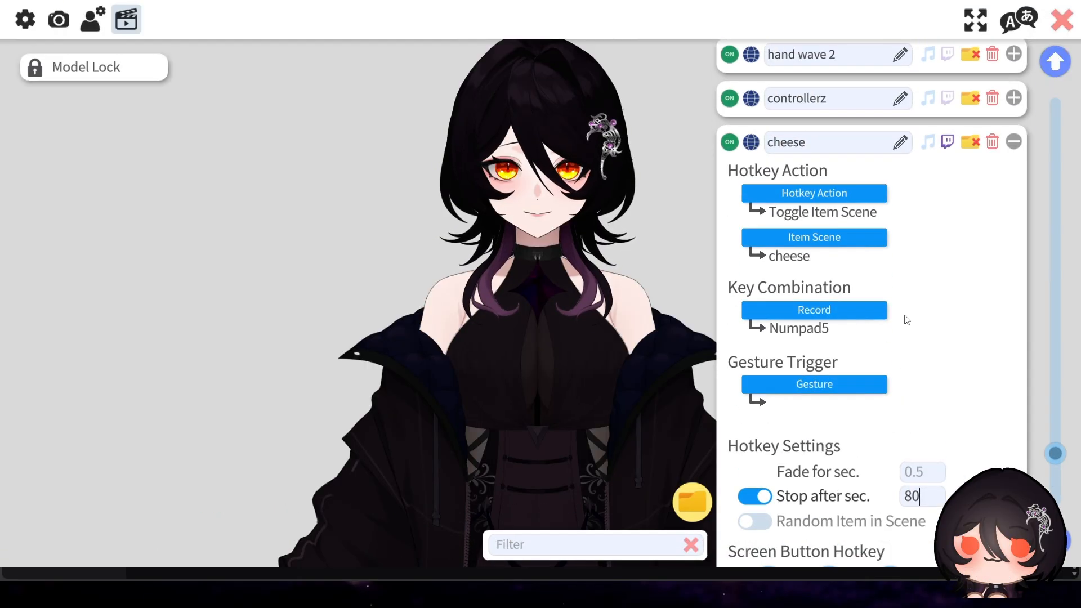
pyautogui.scroll(-3, 968, 349)
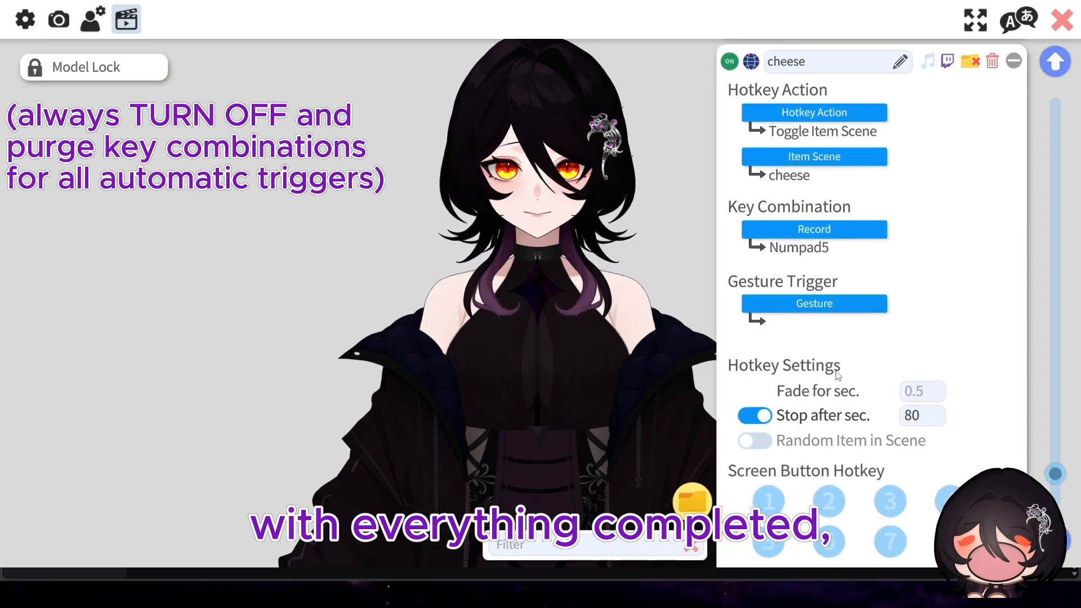
pyautogui.scroll(1, 935, 338)
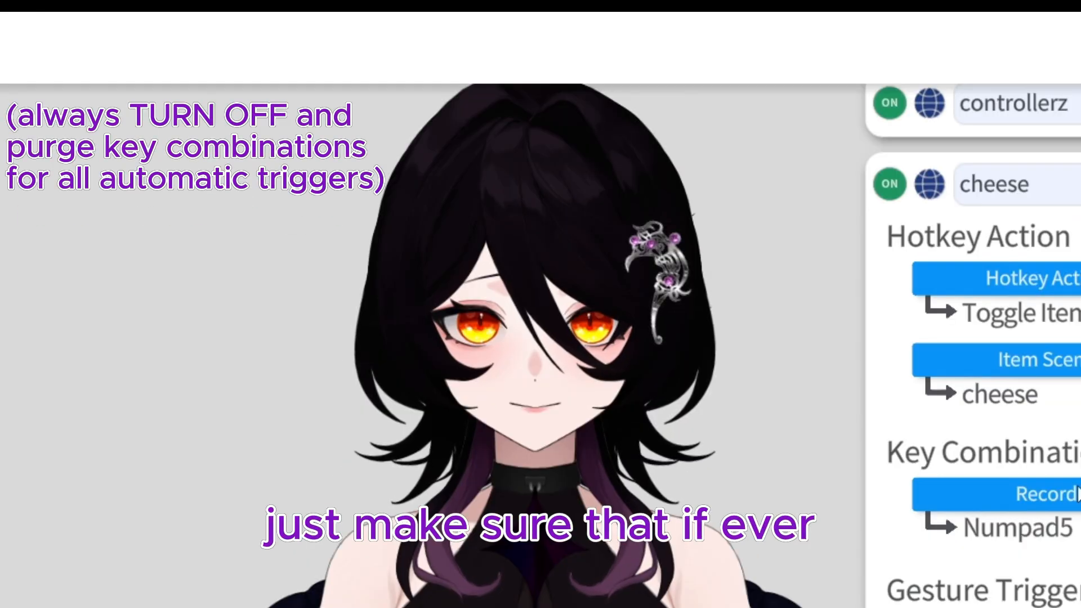
pyautogui.scroll(2, 1077, 494)
pyautogui.press('KP_5')
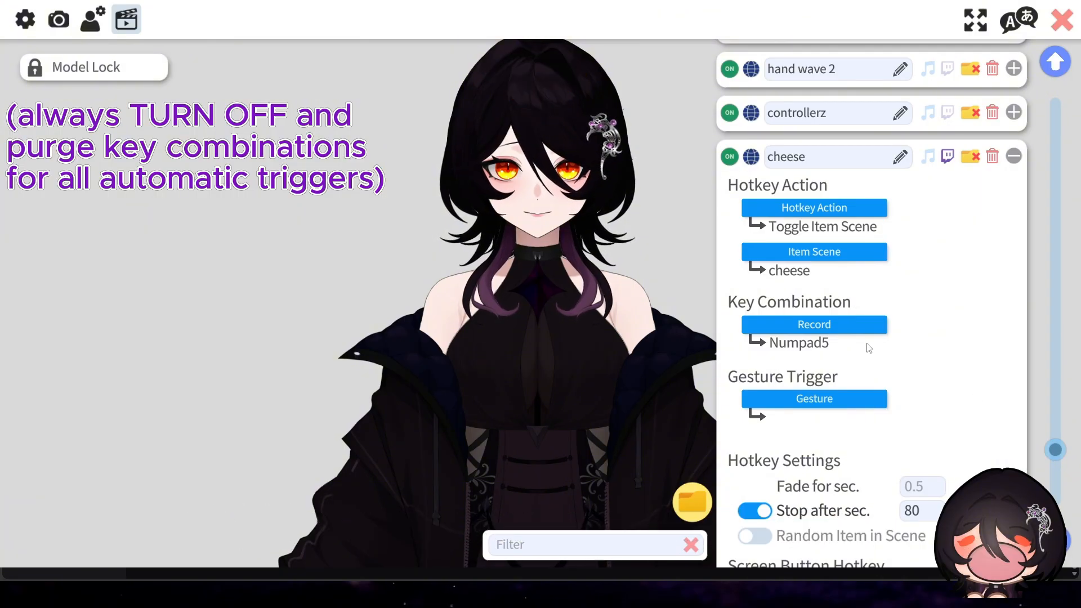
pyautogui.click(867, 327)
pyautogui.click(600, 434)
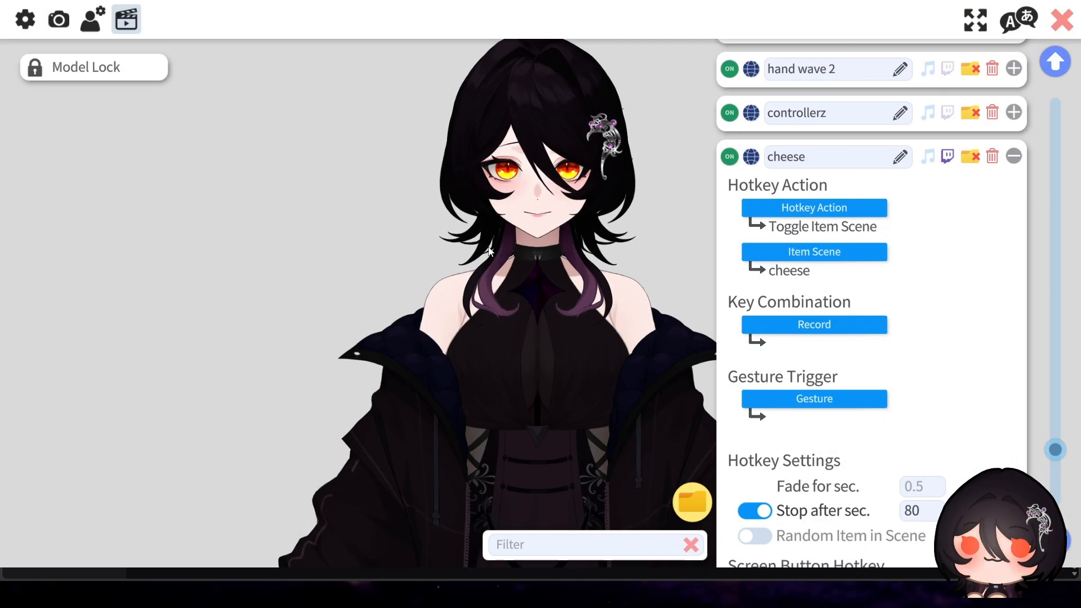
# Review the "hand wave" hotkey's settings and test it using its Add + Numpad9 combination
pyautogui.scroll(3, 1001, 162)
pyautogui.scroll(-3, 946, 398)
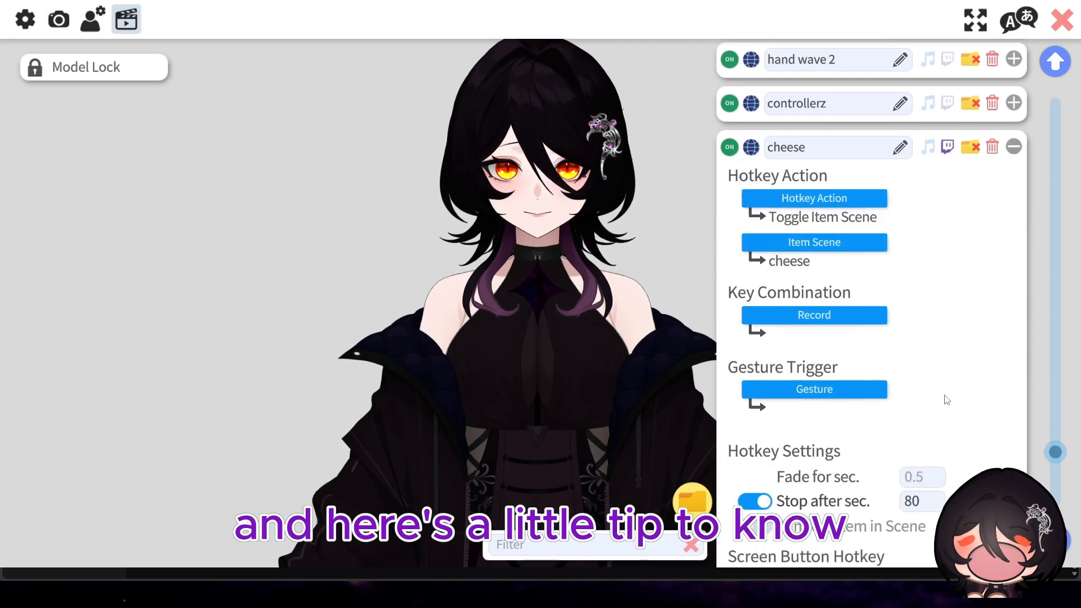
pyautogui.click(1019, 149)
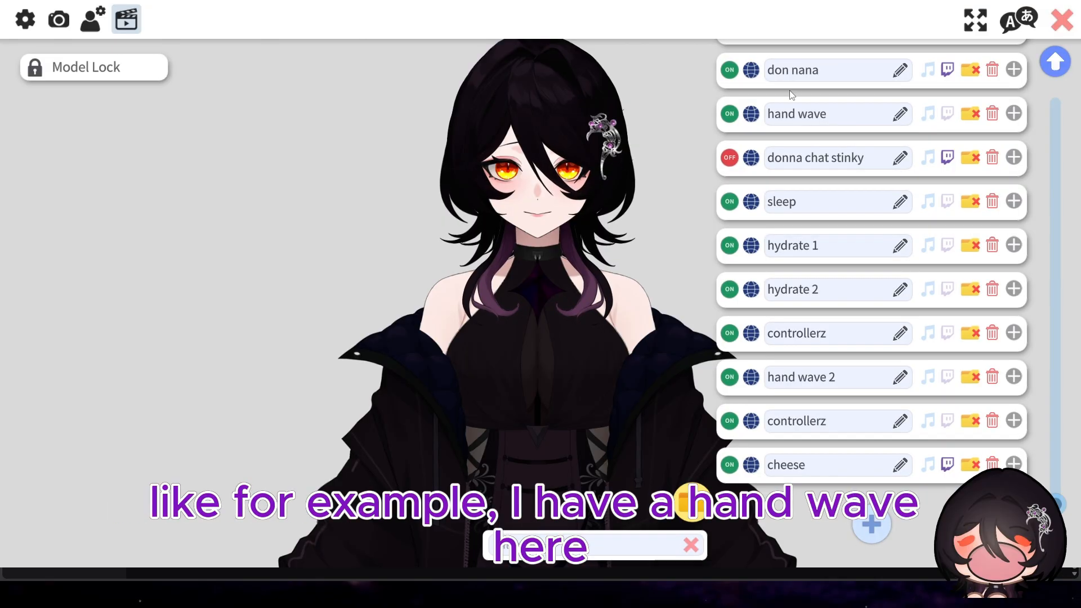
pyautogui.click(1013, 113)
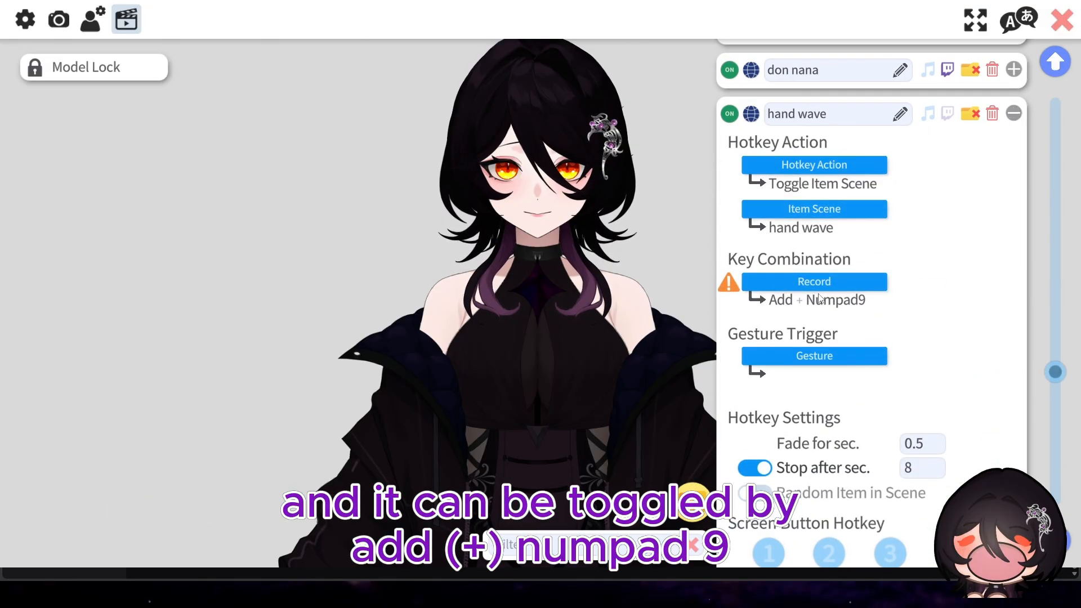
pyautogui.click(1013, 114)
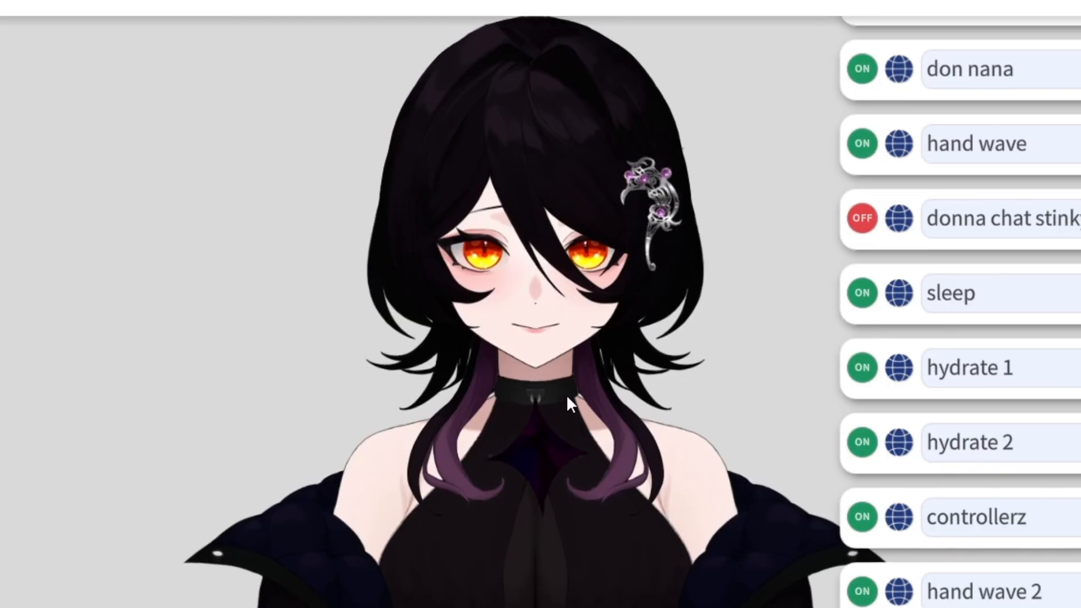
pyautogui.press('KP_Add+KP_9')
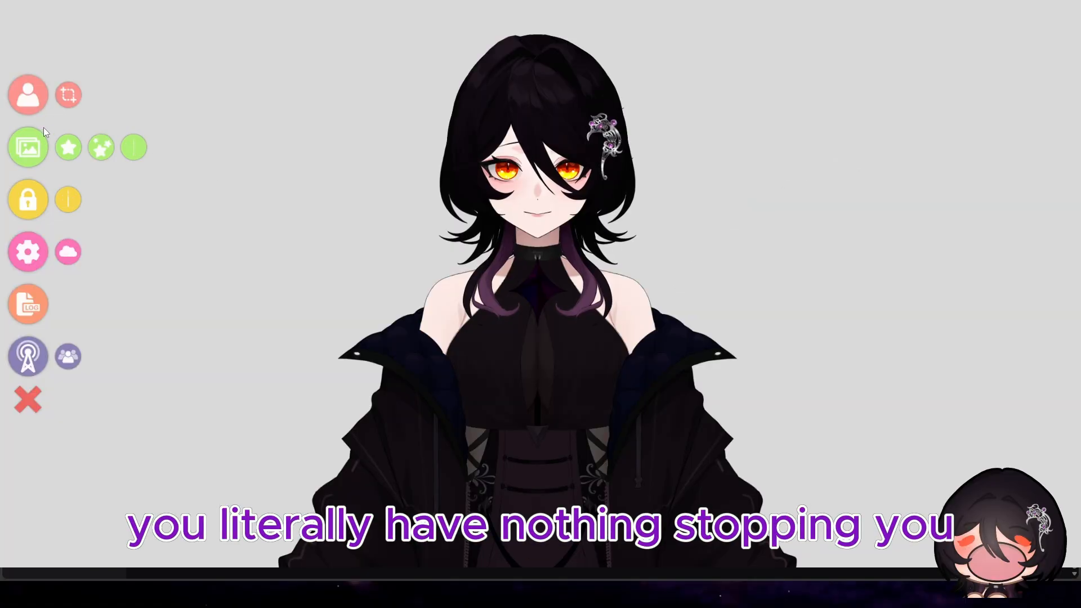
# Load the ANIM_headpat item and pin it to the bangs at the top of the model's head
pyautogui.click(75, 145)
pyautogui.scroll(-4, 465, 330)
pyautogui.click(464, 216)
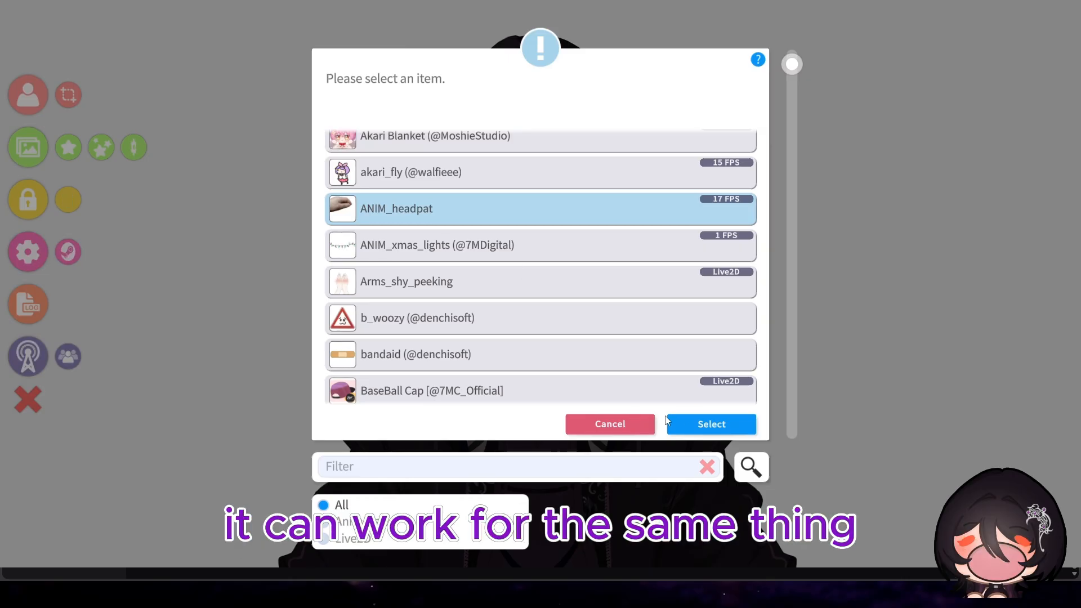
pyautogui.click(670, 424)
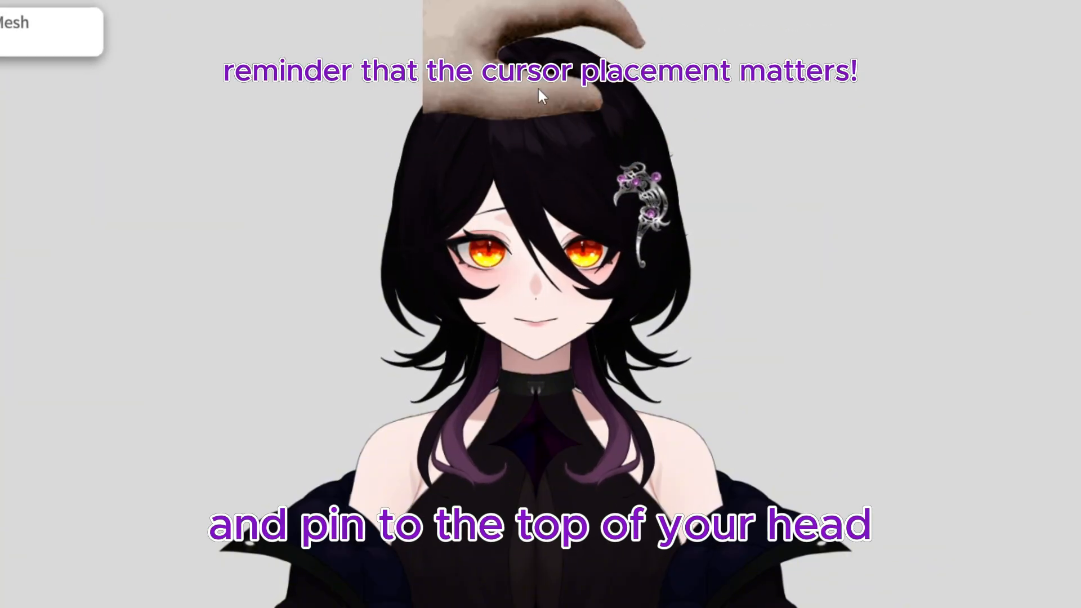
pyautogui.click(538, 89)
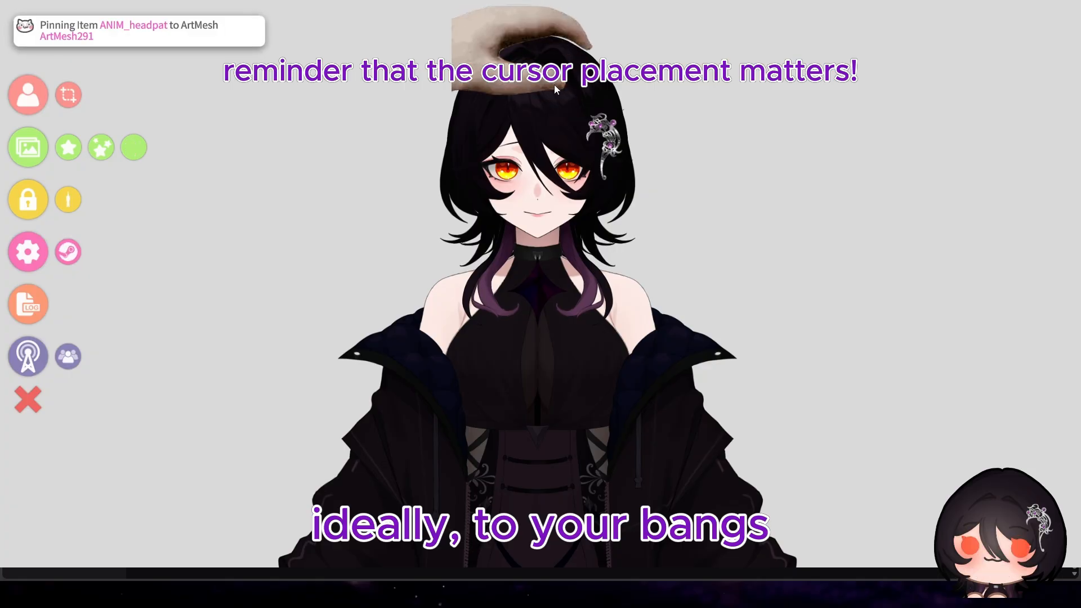